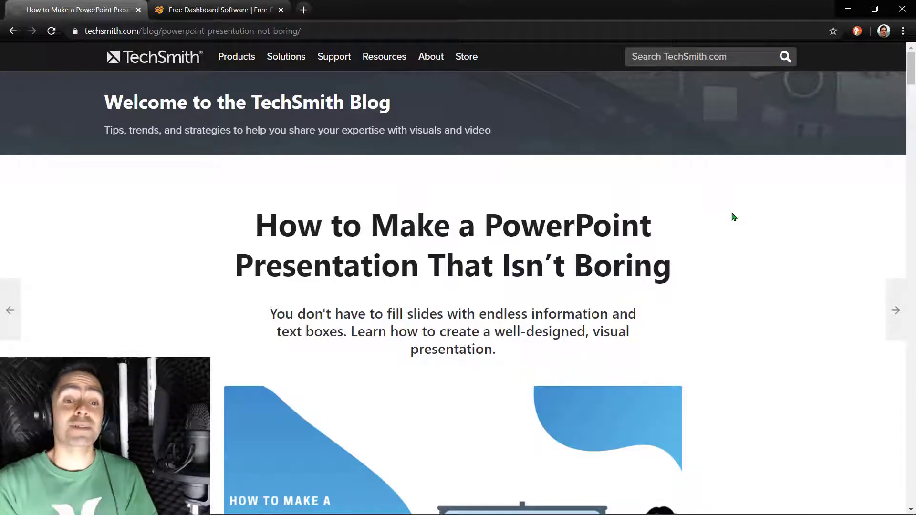
# Step: Scroll the TechSmith blog post down to the 'Harness the power of animated GIFs' section
pyautogui.scroll(-20, 735, 216)
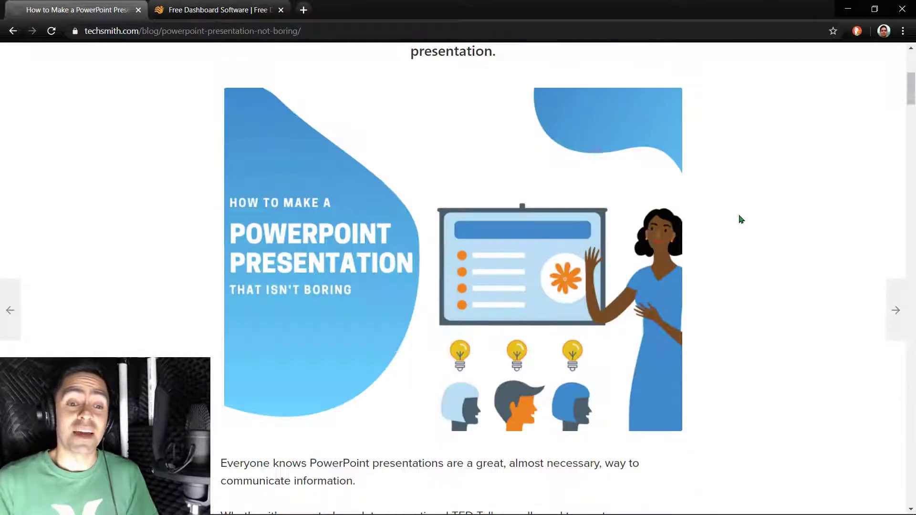
pyautogui.scroll(-15, 745, 216)
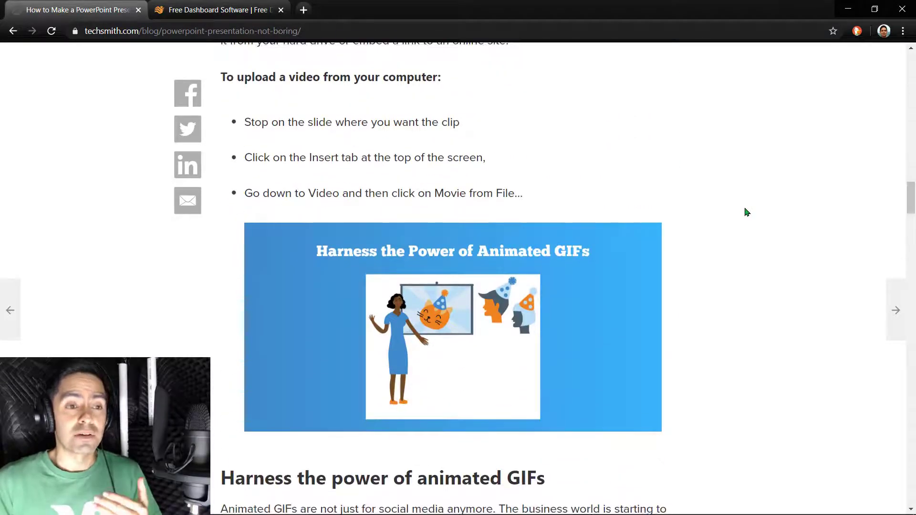
pyautogui.scroll(-3, 746, 211)
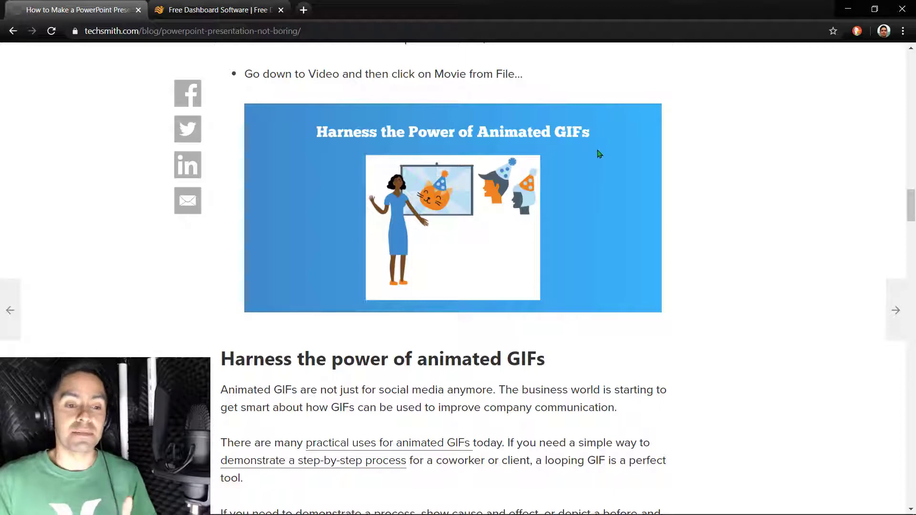
pyautogui.scroll(-1, 599, 154)
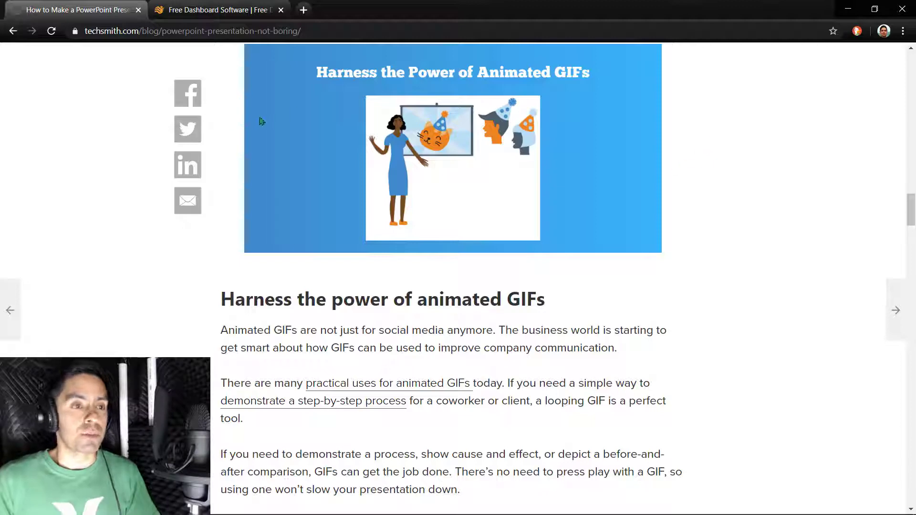
# Step: Switch to the Free Dashboard Software tab showing the student enrollment dashboard
pyautogui.click(215, 12)
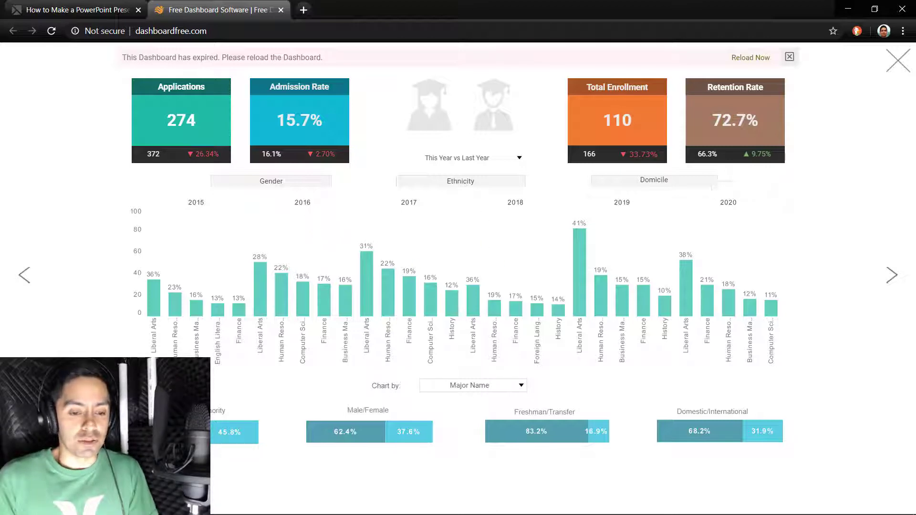
pyautogui.moveTo(470, 511)
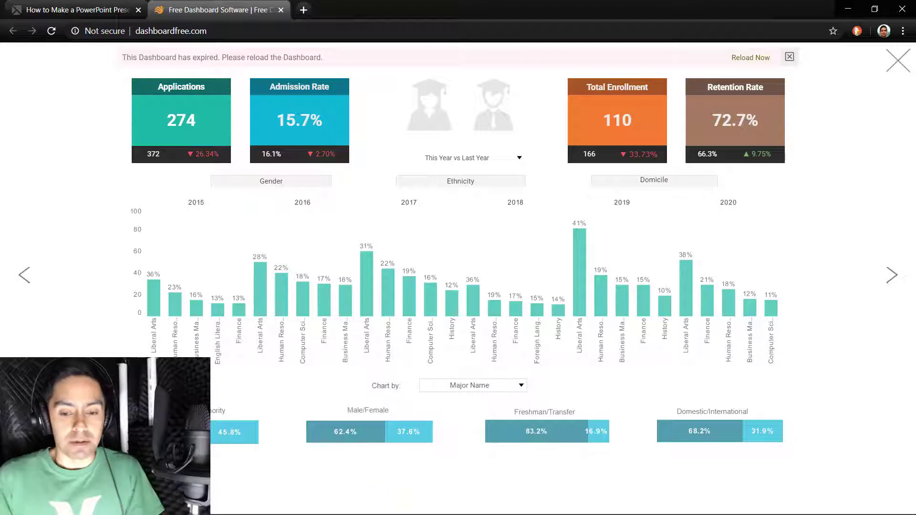
# Step: Start a Snagit capture of the whole 1920×992 dashboard window as a video recording
pyautogui.moveTo(810, 513)
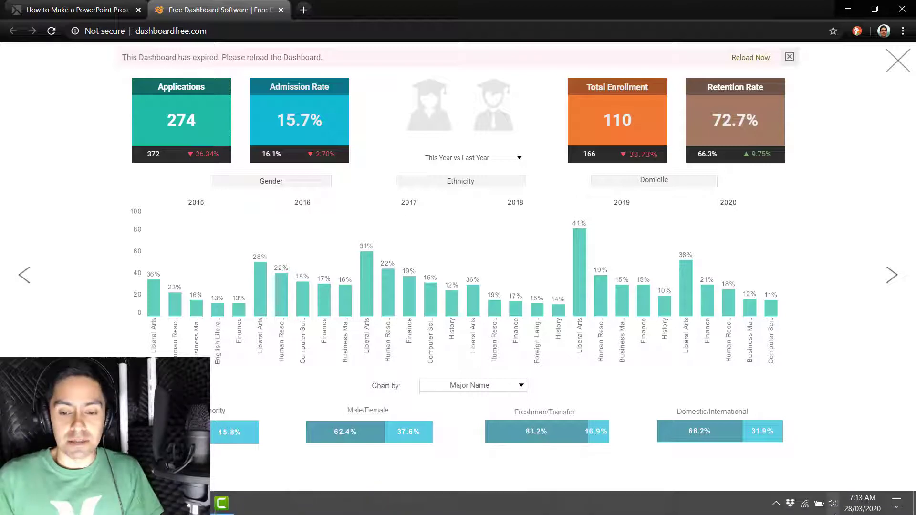
pyautogui.click(775, 504)
pyautogui.click(739, 408)
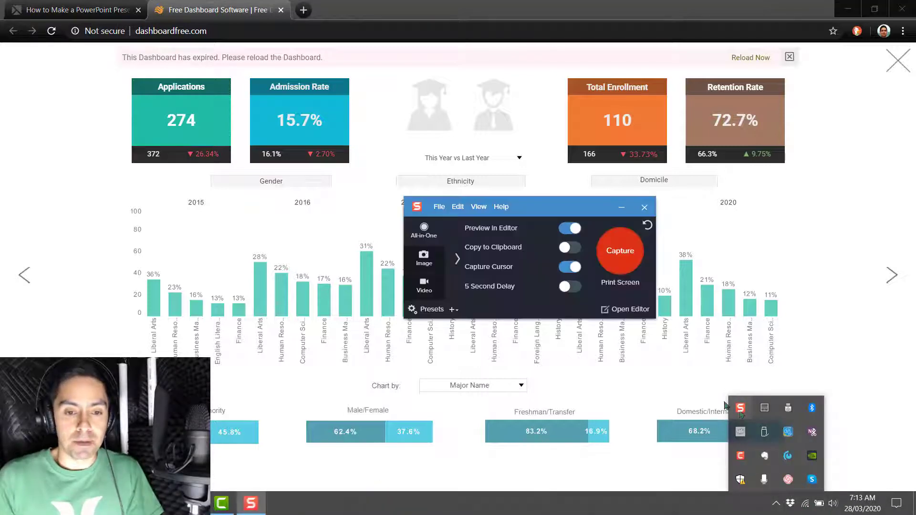
pyautogui.click(446, 239)
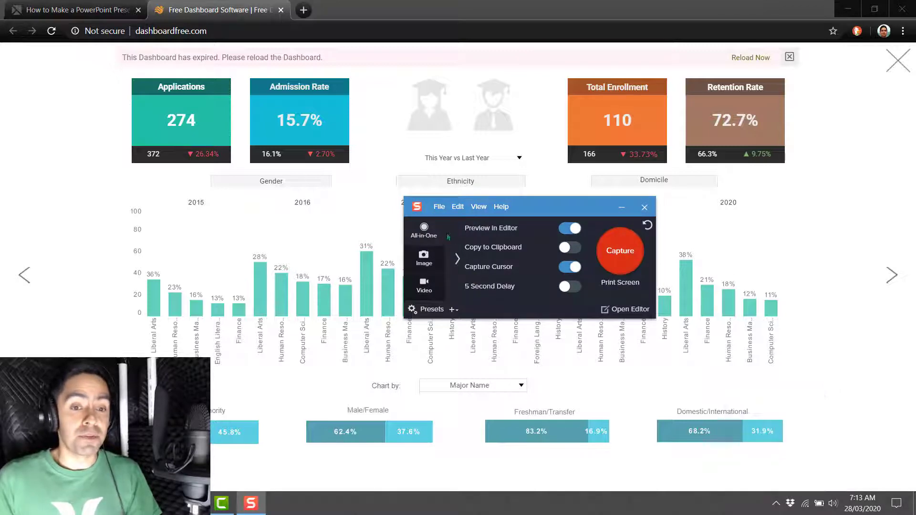
pyautogui.click(631, 258)
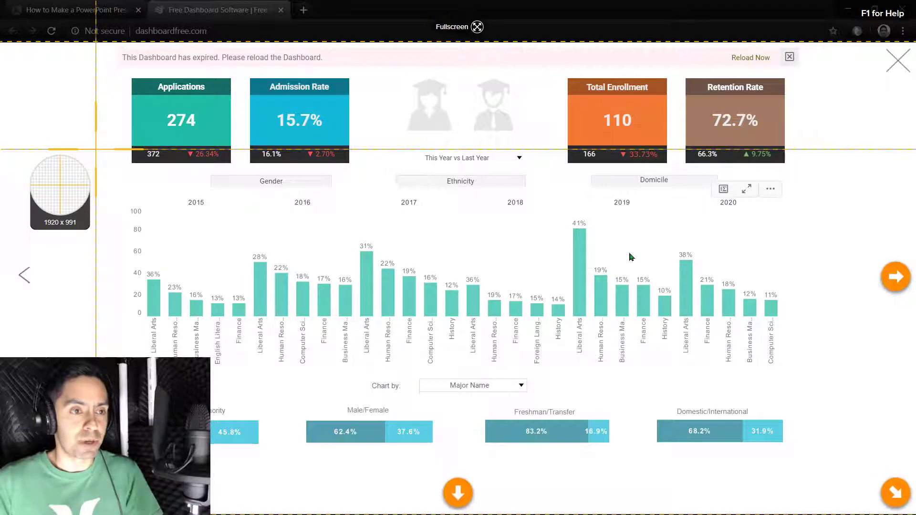
pyautogui.click(95, 149)
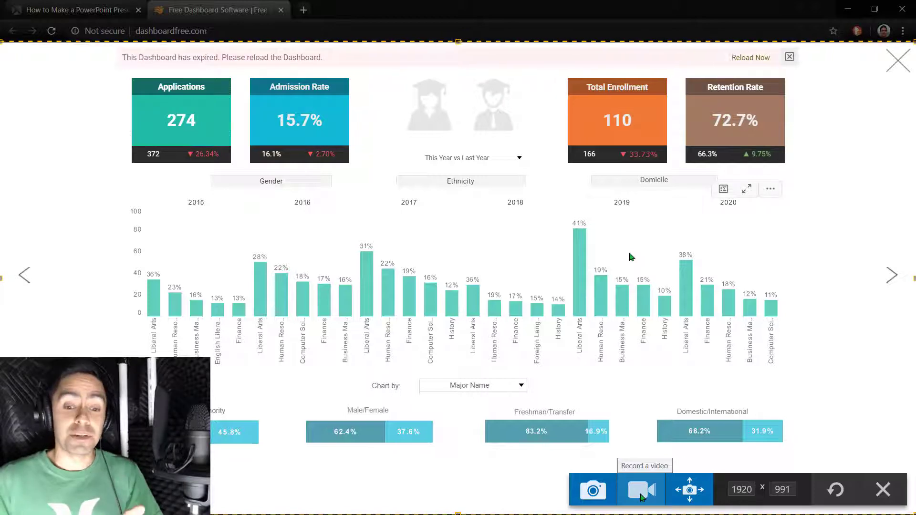
pyautogui.click(641, 496)
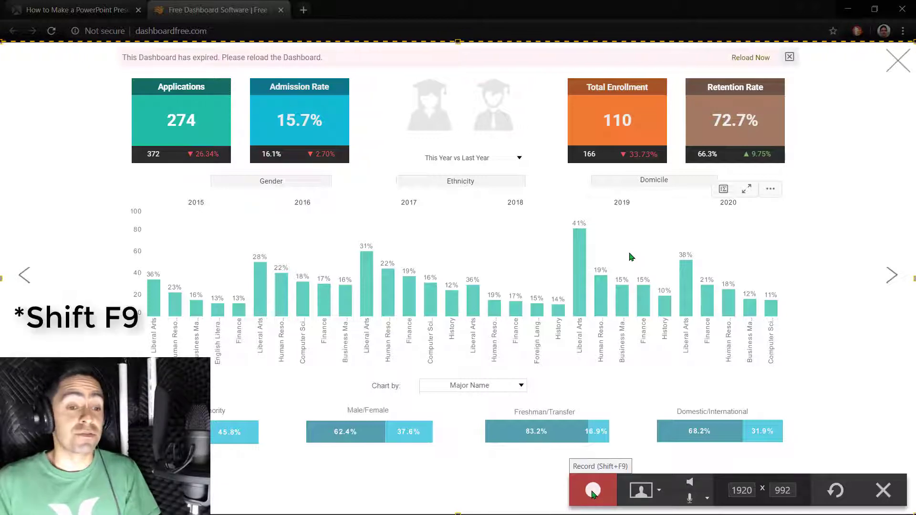
# Step: Start recording, then tick Female under Gender and Minority under Ethnicity on the dashboard
pyautogui.click(593, 491)
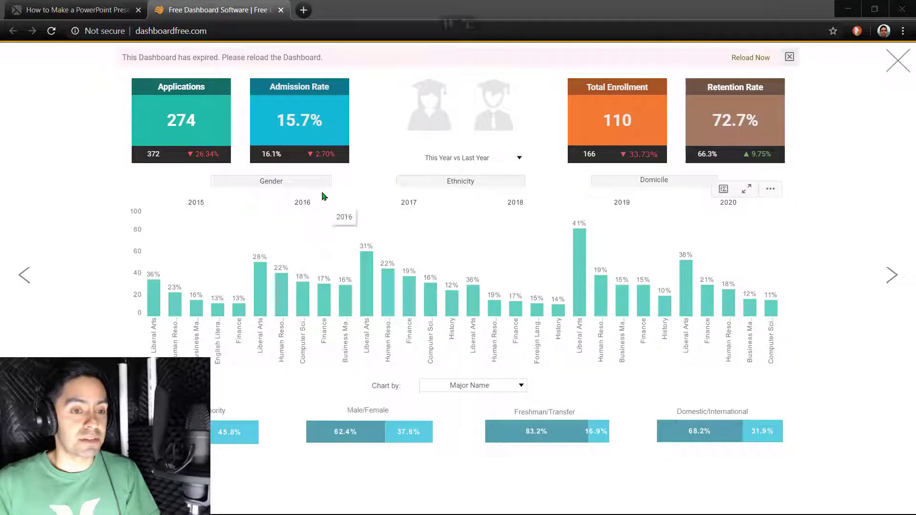
pyautogui.click(323, 180)
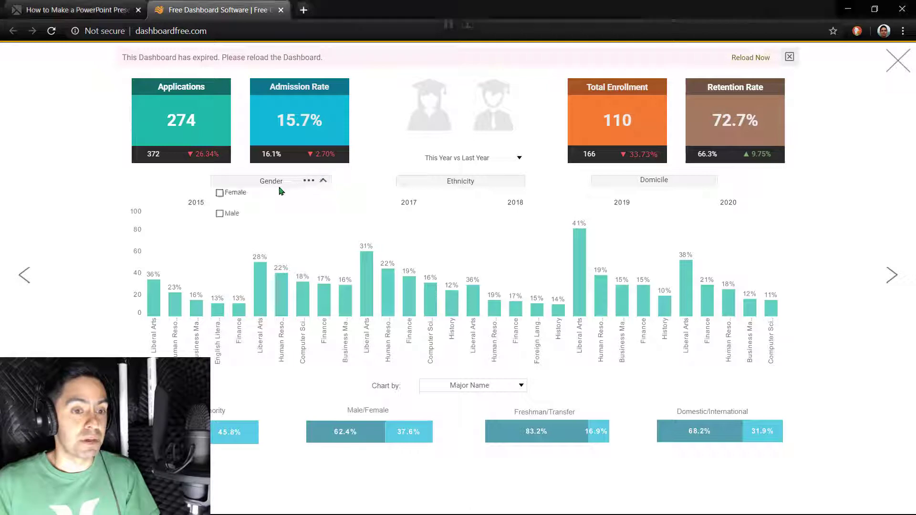
pyautogui.click(240, 194)
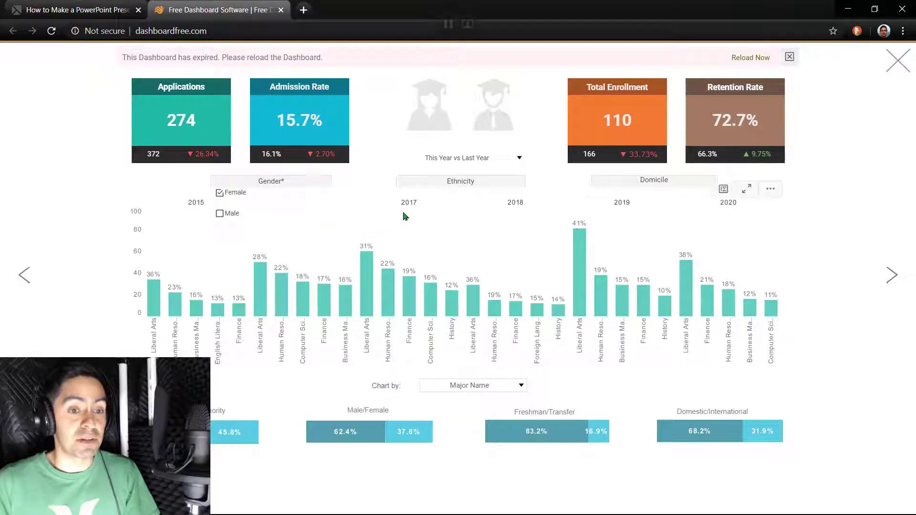
pyautogui.click(517, 182)
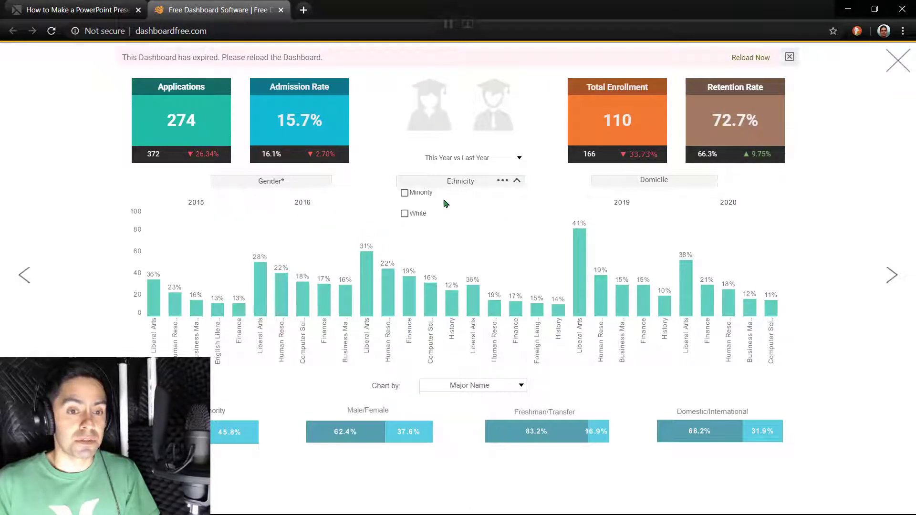
pyautogui.click(427, 194)
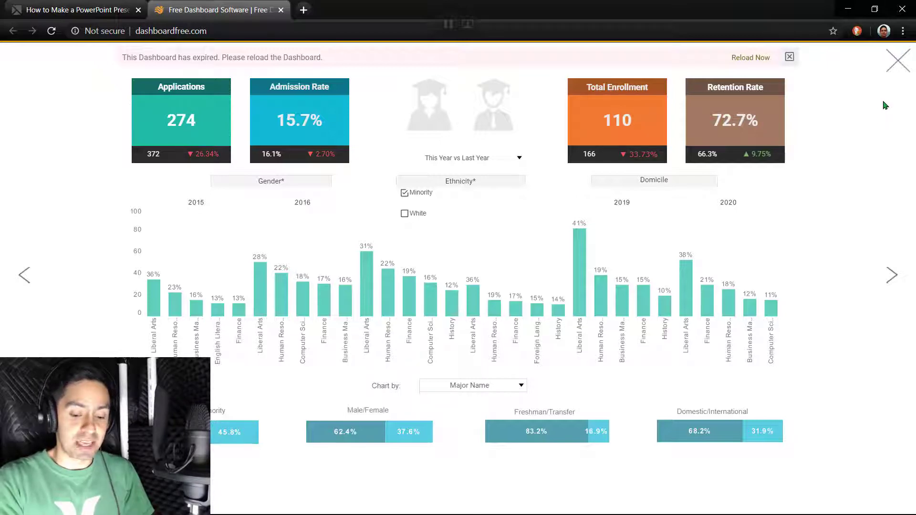
# Step: Stop recording with Shift+F10, review the playback, and select the footage after 00:10 for cutting
pyautogui.hotkey('shift', 'F10')
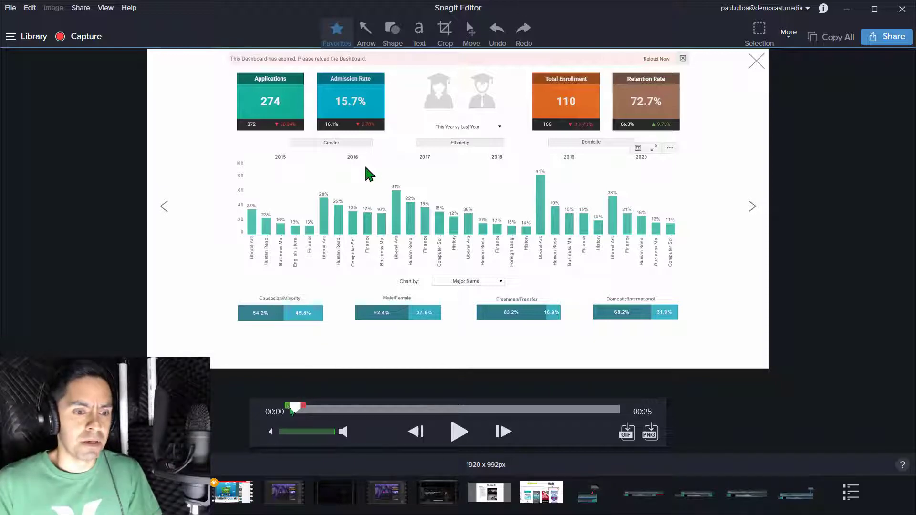
pyautogui.click(459, 431)
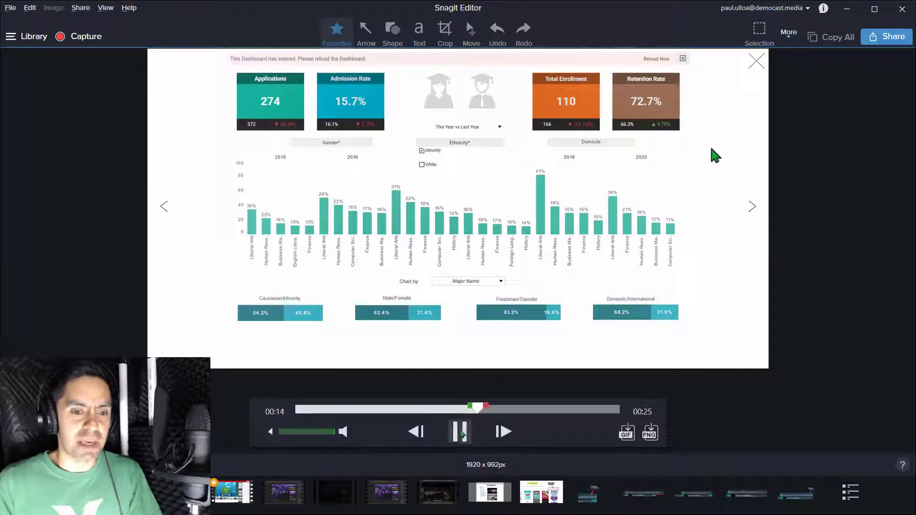
pyautogui.click(459, 432)
pyautogui.moveTo(483, 409); pyautogui.dragTo(432, 422)
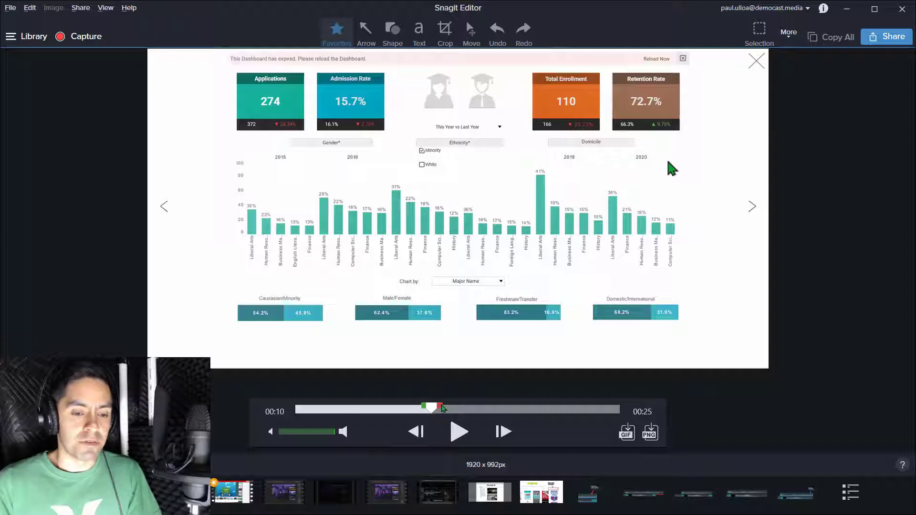
pyautogui.moveTo(440, 408); pyautogui.dragTo(624, 410)
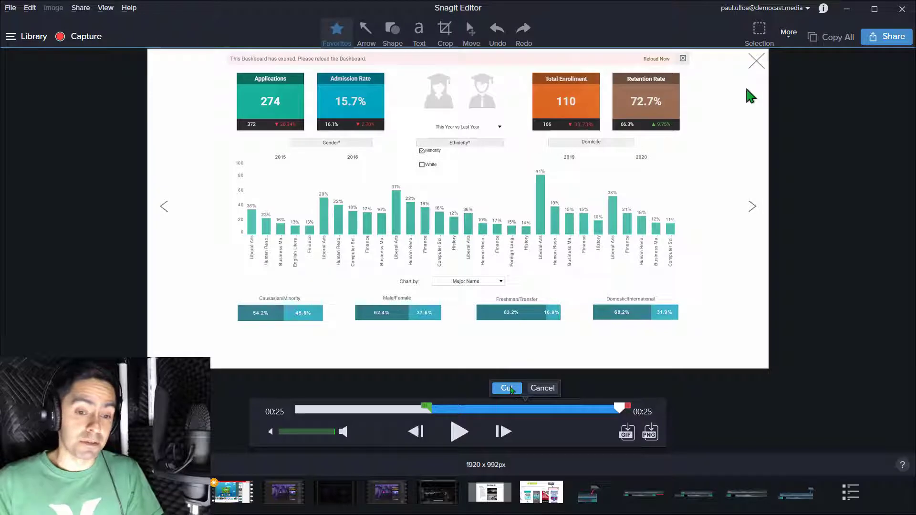
# Step: Cut the marked end and the last three seconds, leaving a 7-second clip rewound to the start
pyautogui.click(511, 388)
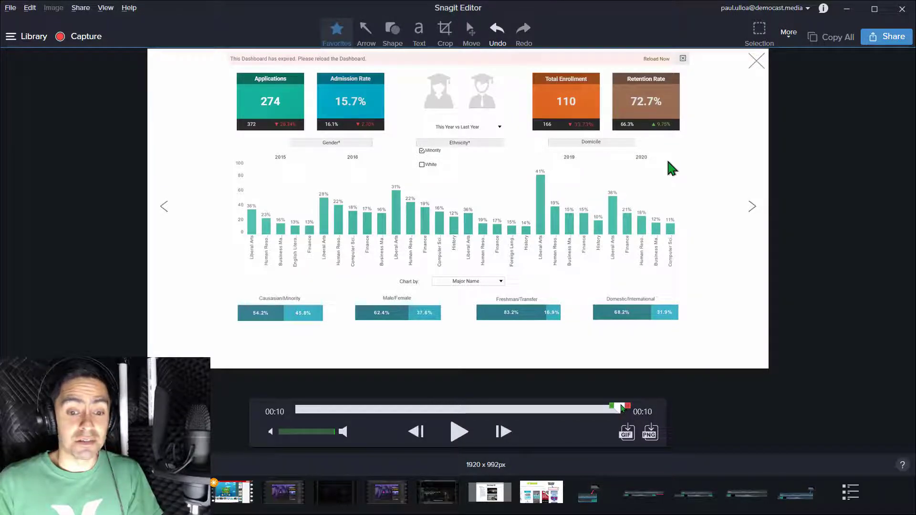
pyautogui.moveTo(622, 409); pyautogui.dragTo(547, 414)
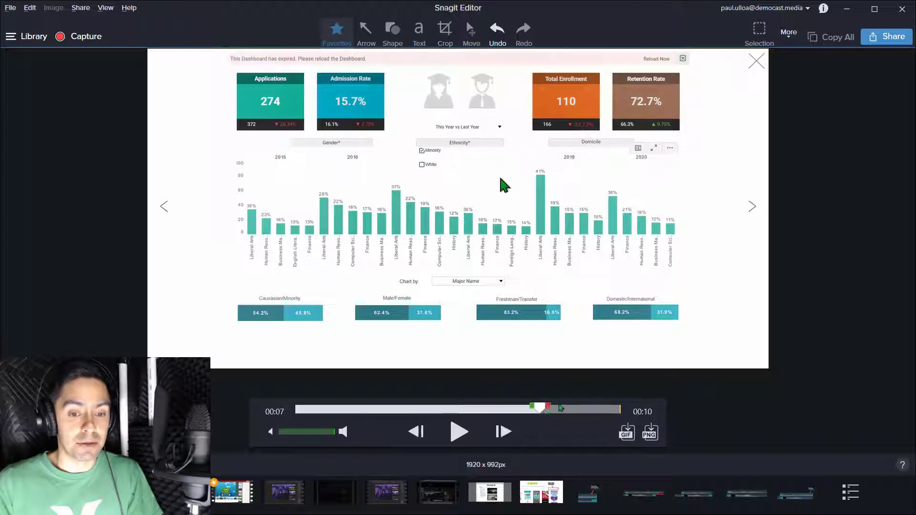
pyautogui.moveTo(549, 409); pyautogui.dragTo(626, 410)
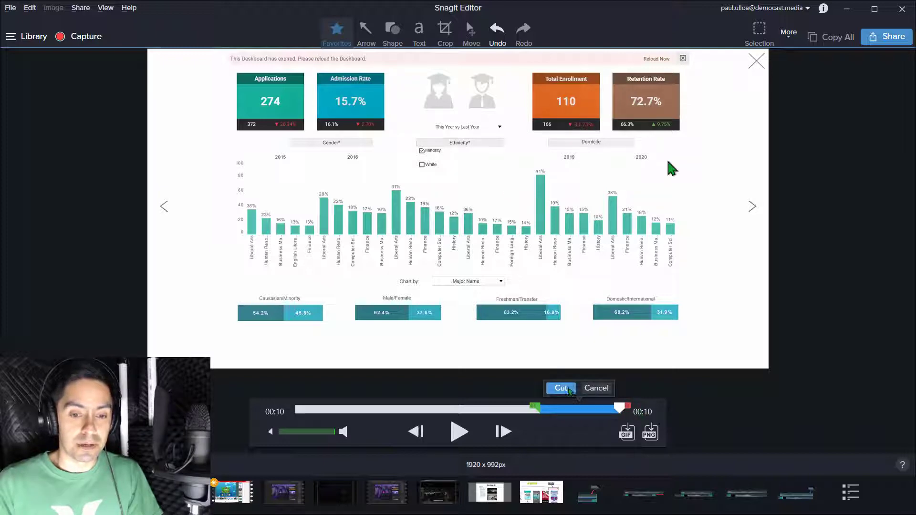
pyautogui.click(561, 388)
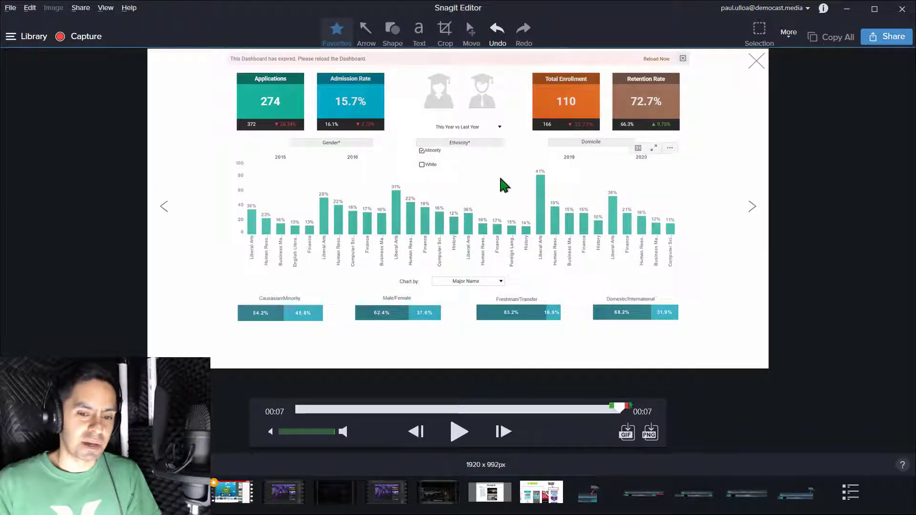
pyautogui.moveTo(621, 411); pyautogui.dragTo(286, 400)
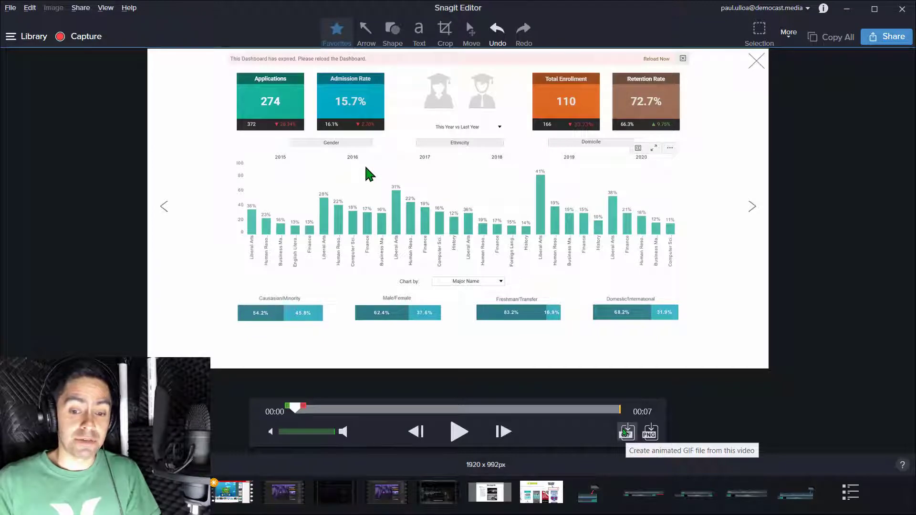
# Step: Review the Screen Video GIF preset (1280 x 720, 5 FPS, looping) and cancel without exporting
pyautogui.click(626, 431)
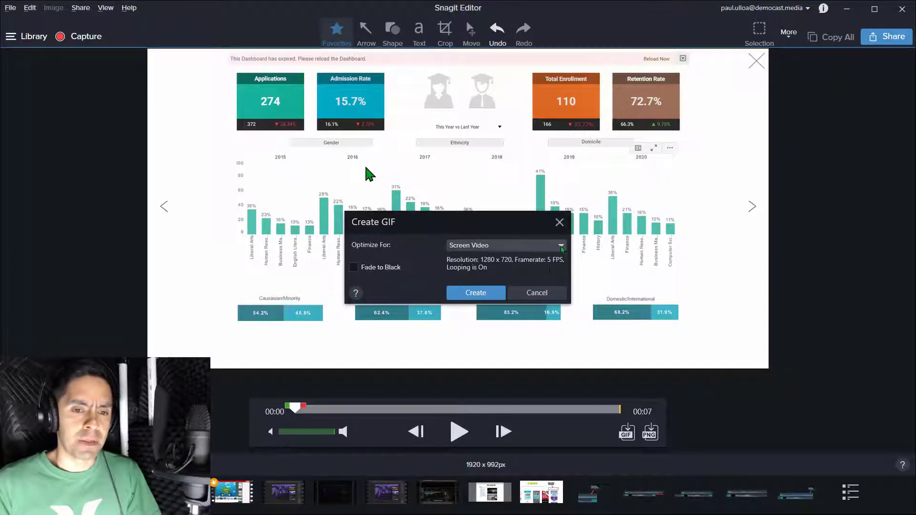
pyautogui.click(561, 247)
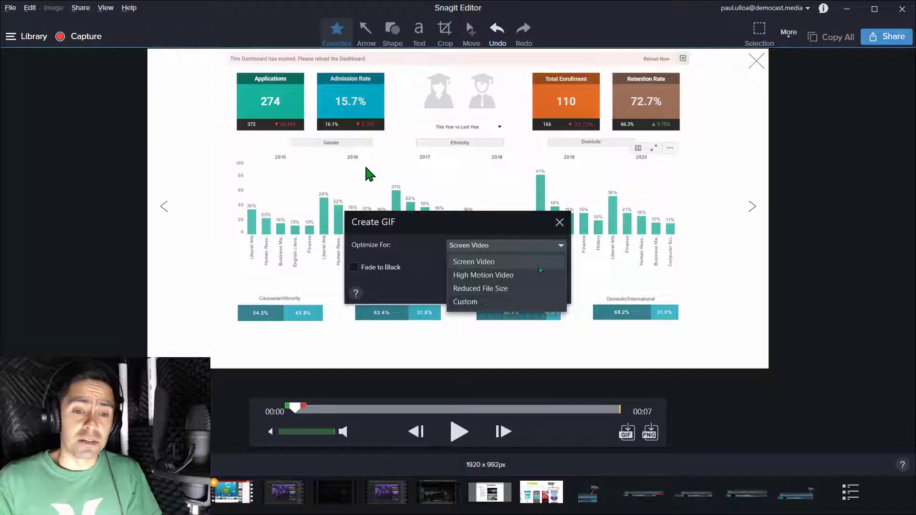
pyautogui.click(556, 226)
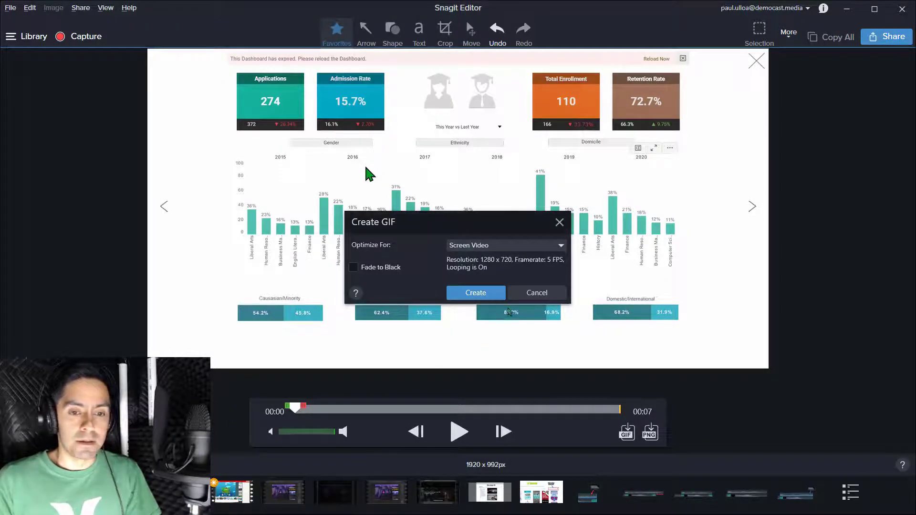
pyautogui.click(559, 222)
# Step: Open the Gamesgames game capture and play its 1280x720 GIF version
pyautogui.click(232, 492)
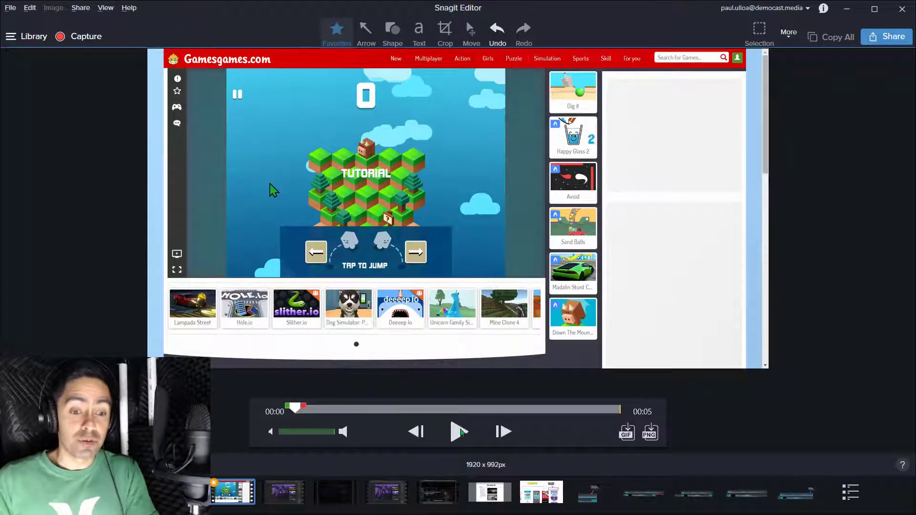
pyautogui.click(457, 435)
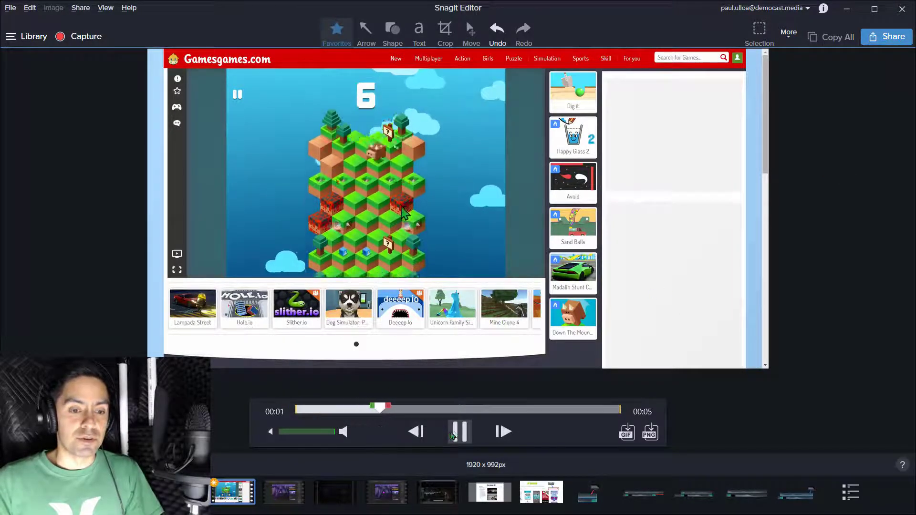
pyautogui.click(460, 432)
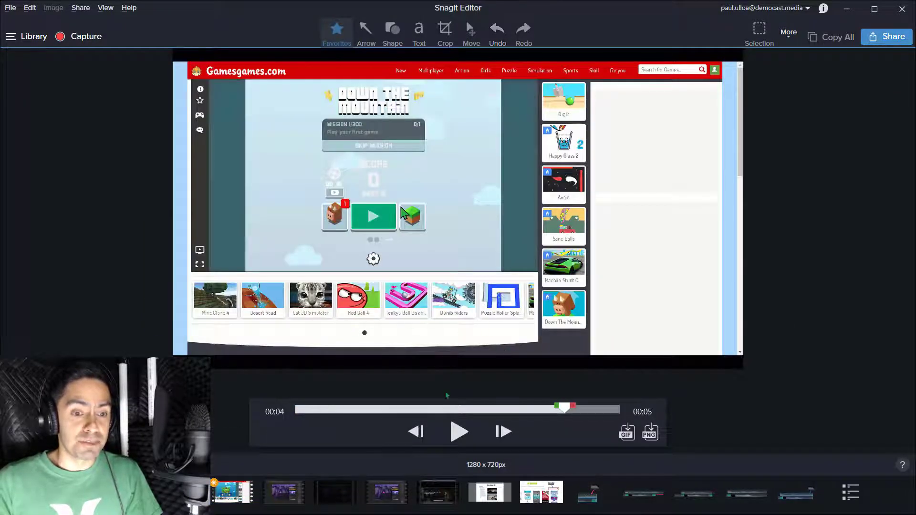
pyautogui.click(460, 433)
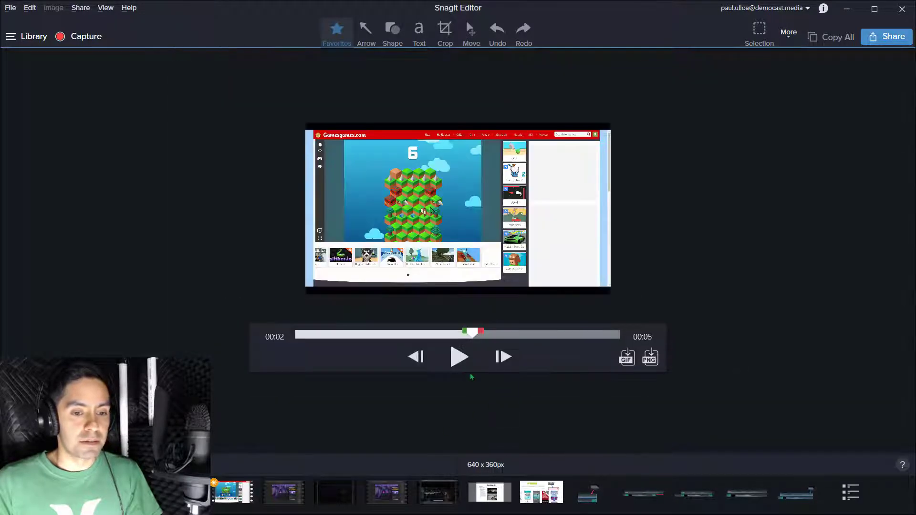
# Step: Play the 640x360 and 400x206 GIF versions, pausing on the OH NO! dialog frame
pyautogui.click(463, 357)
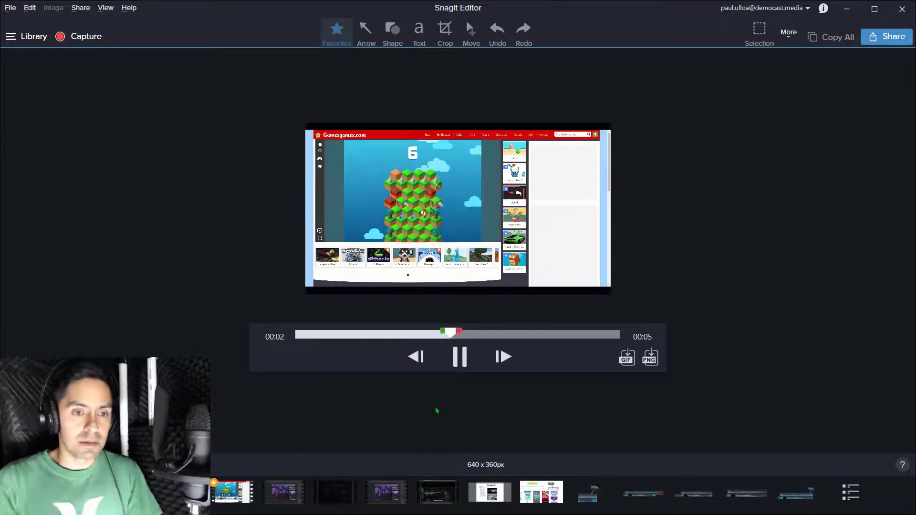
pyautogui.click(461, 359)
pyautogui.click(502, 357)
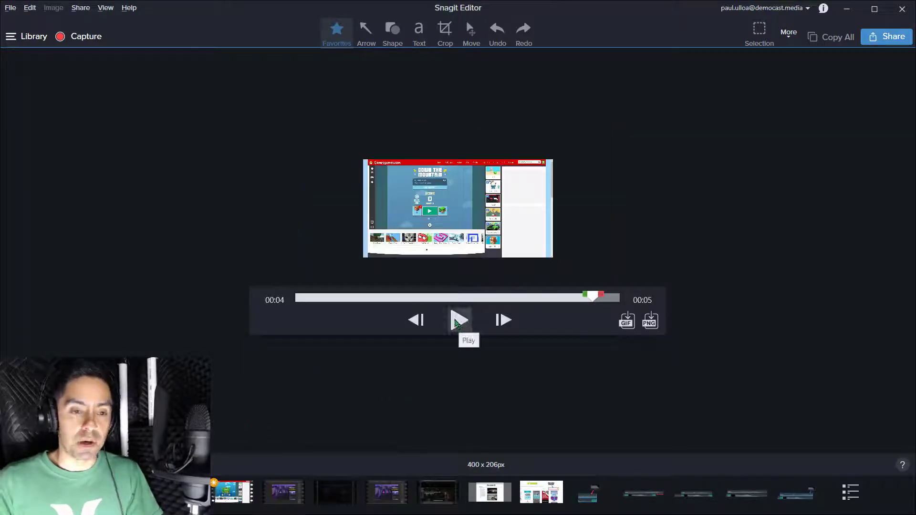
pyautogui.click(456, 323)
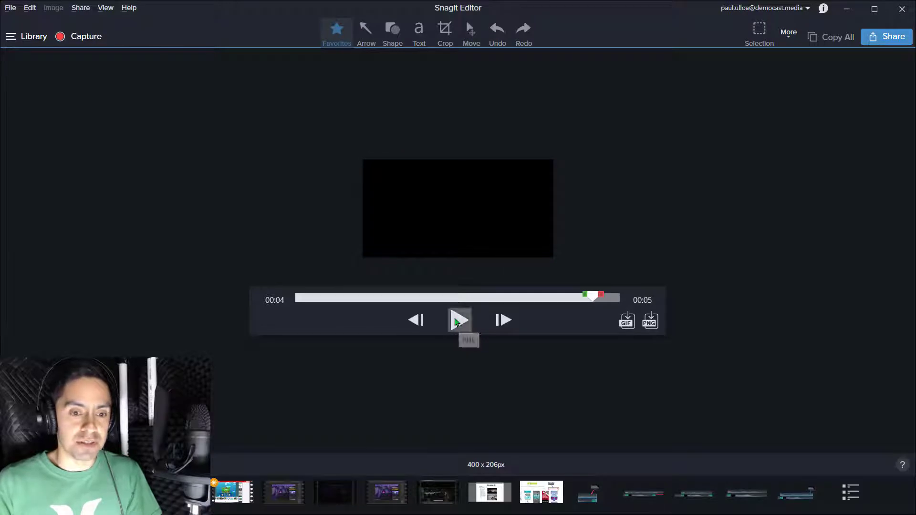
pyautogui.click(457, 323)
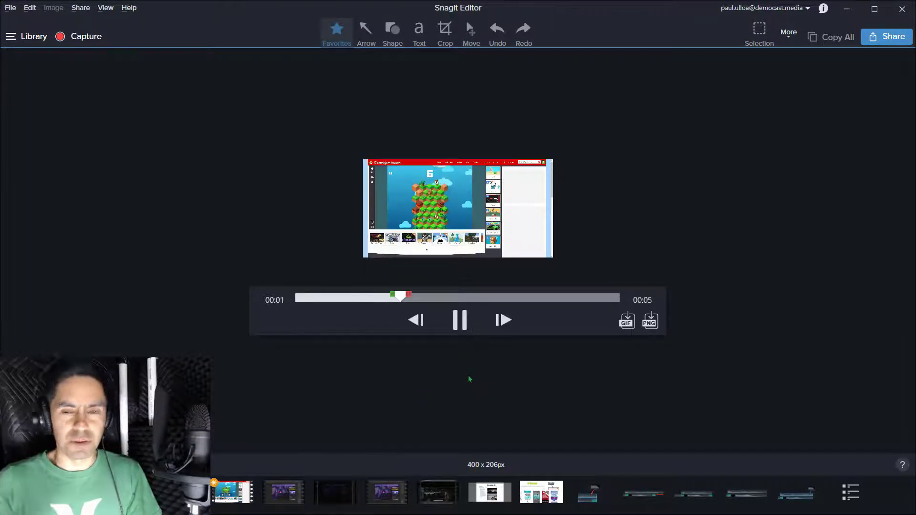
pyautogui.click(459, 321)
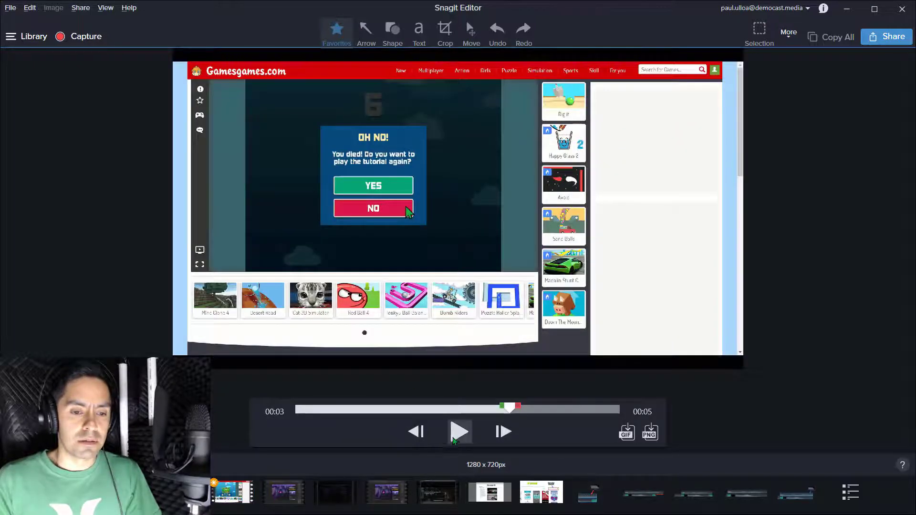
# Step: Replay the full game capture and the 640x360 version again for comparison
pyautogui.click(456, 434)
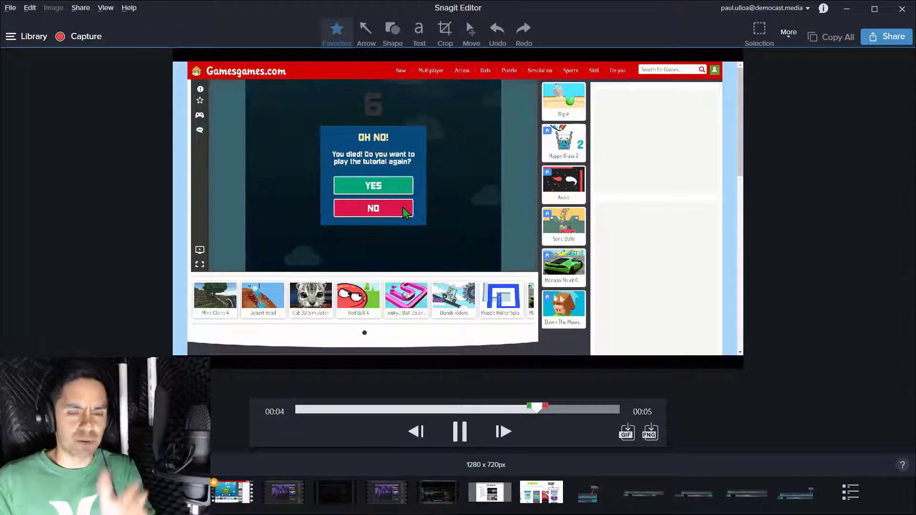
pyautogui.click(460, 432)
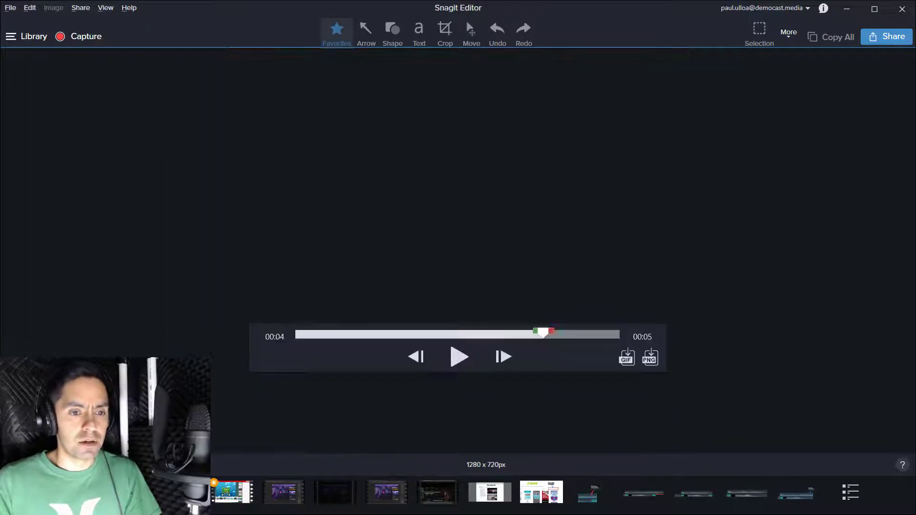
pyautogui.click(456, 359)
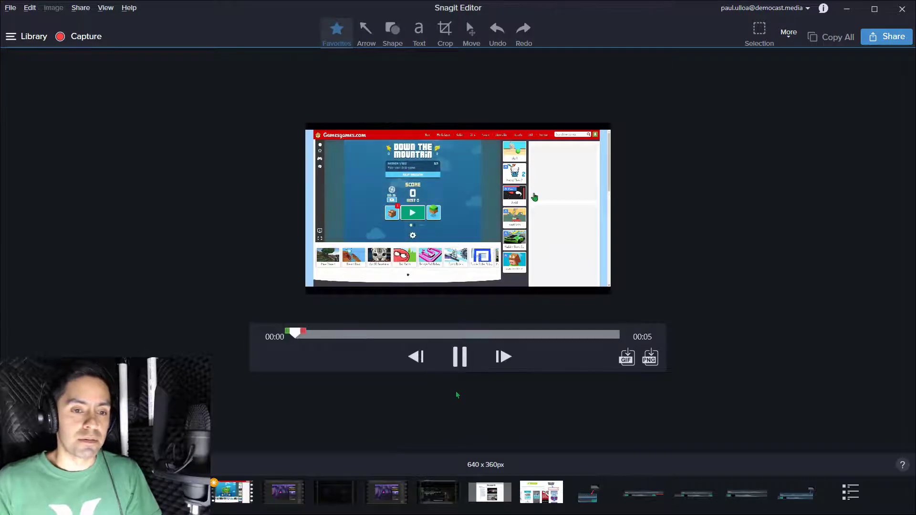
pyautogui.click(460, 357)
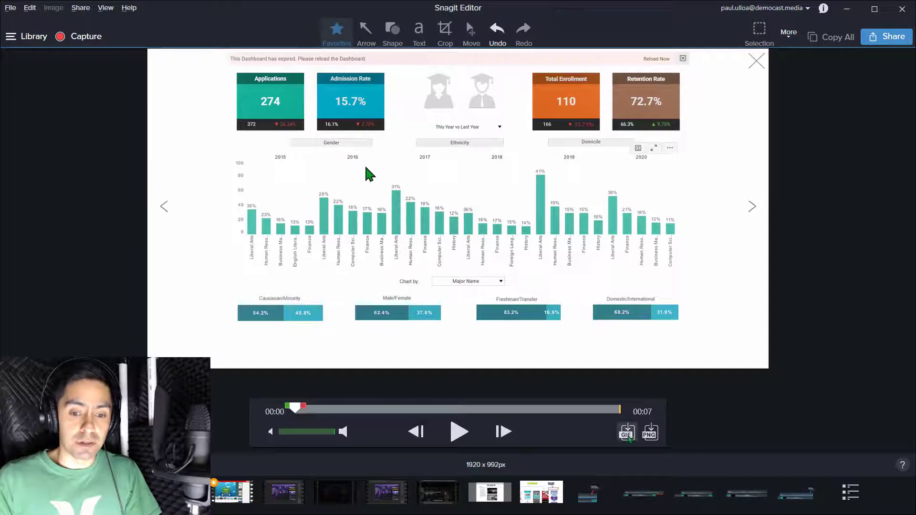
# Step: Open Create GIF for the dashboard recording and switch Optimize For to Custom
pyautogui.click(626, 432)
pyautogui.click(558, 246)
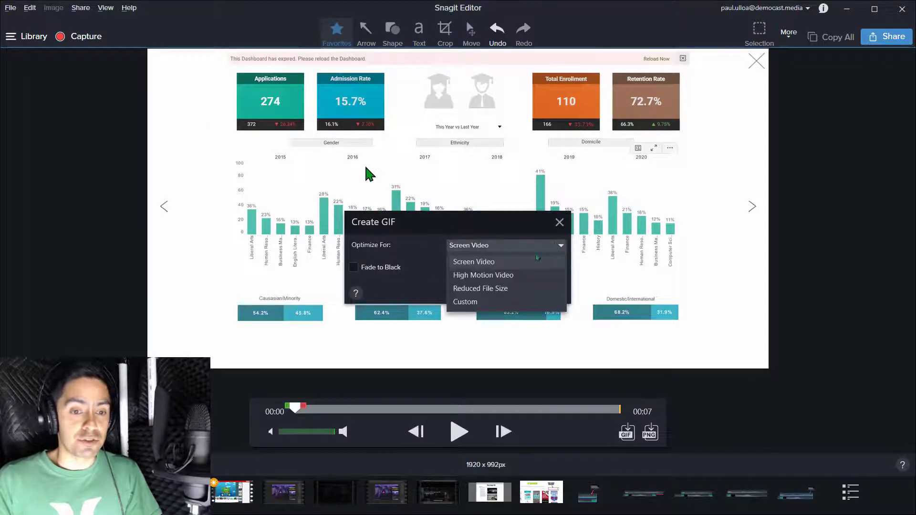
pyautogui.click(474, 300)
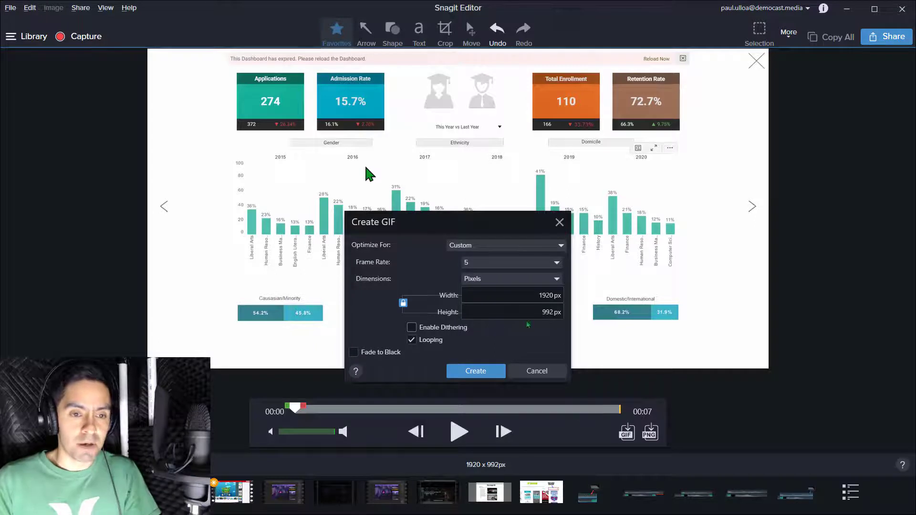
# Step: Set the GIF frame rate to 15 fps and turn off dithering and Fade to Black
pyautogui.click(557, 263)
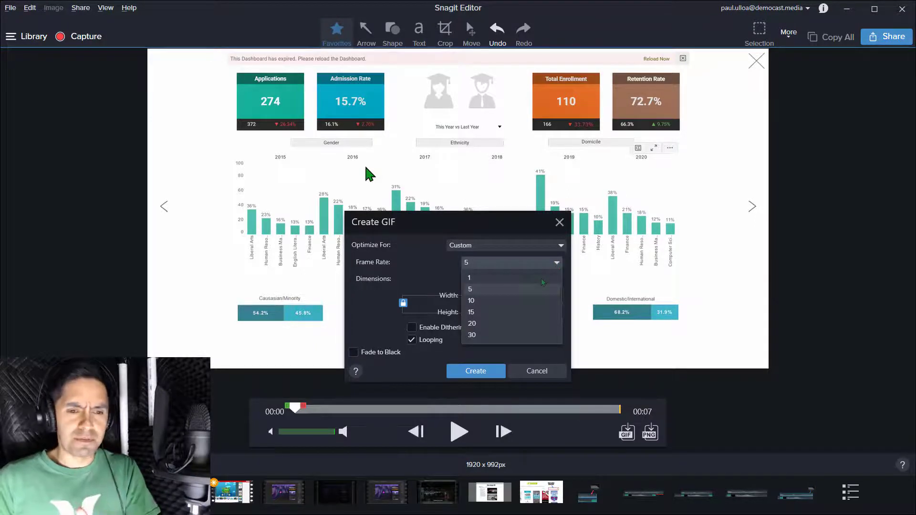
pyautogui.click(493, 312)
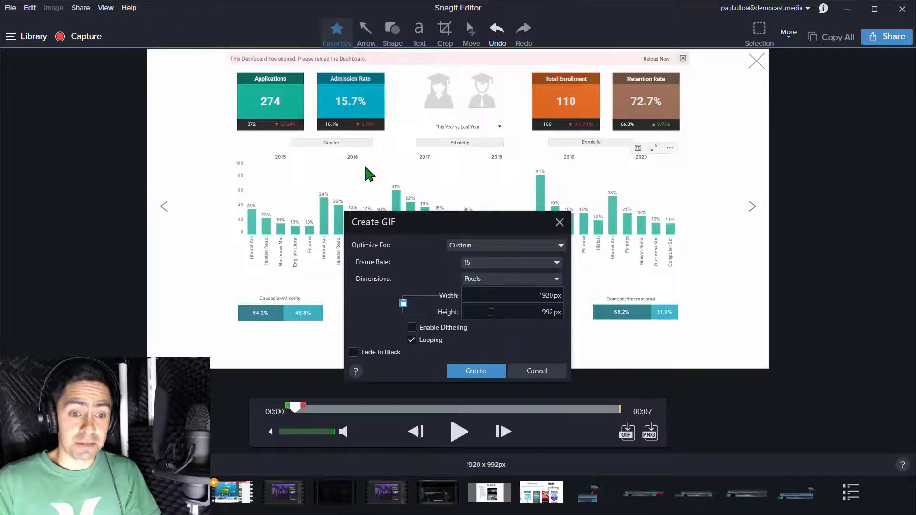
pyautogui.click(560, 262)
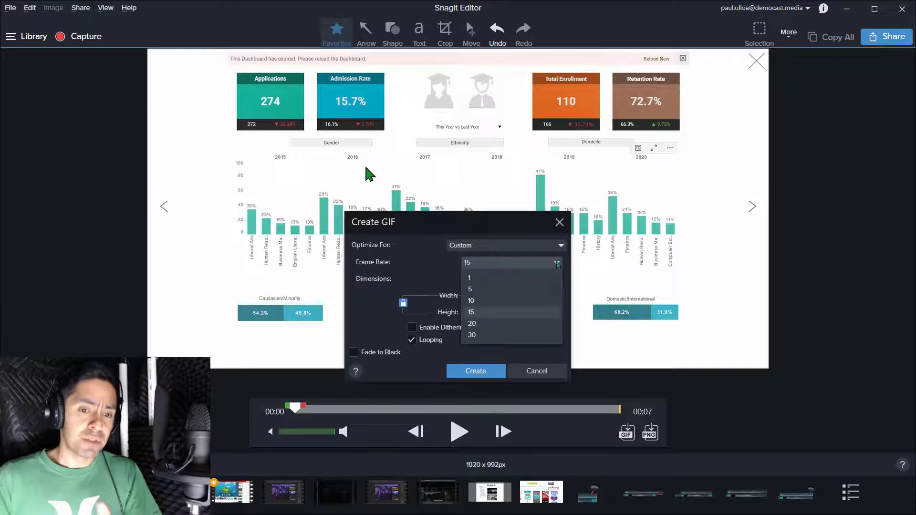
pyautogui.click(492, 314)
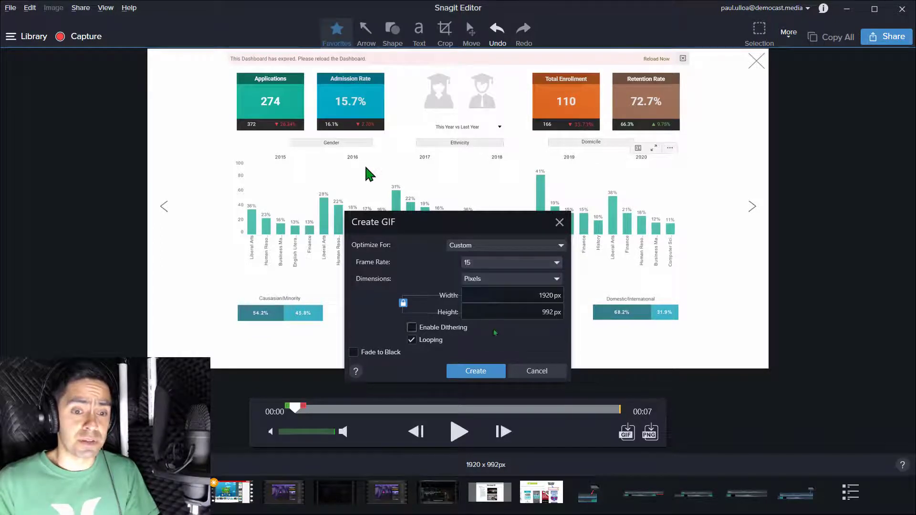
pyautogui.click(411, 327)
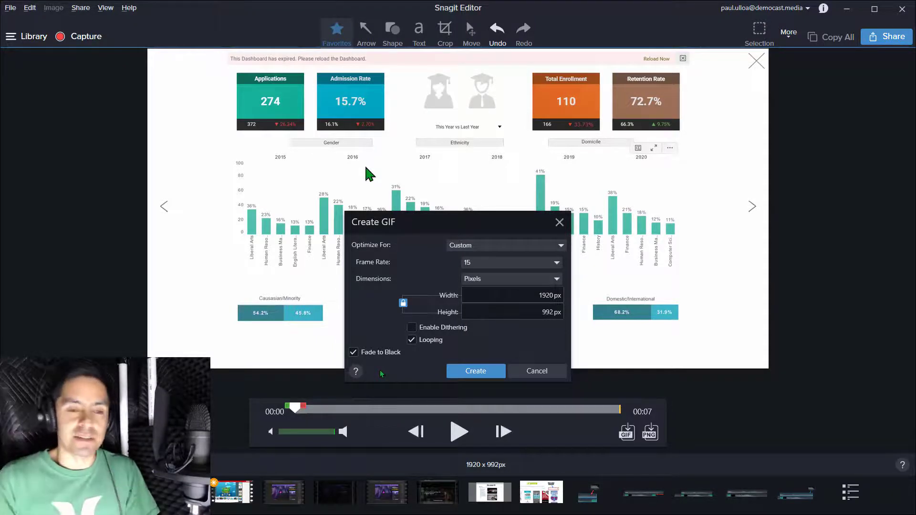
pyautogui.click(354, 352)
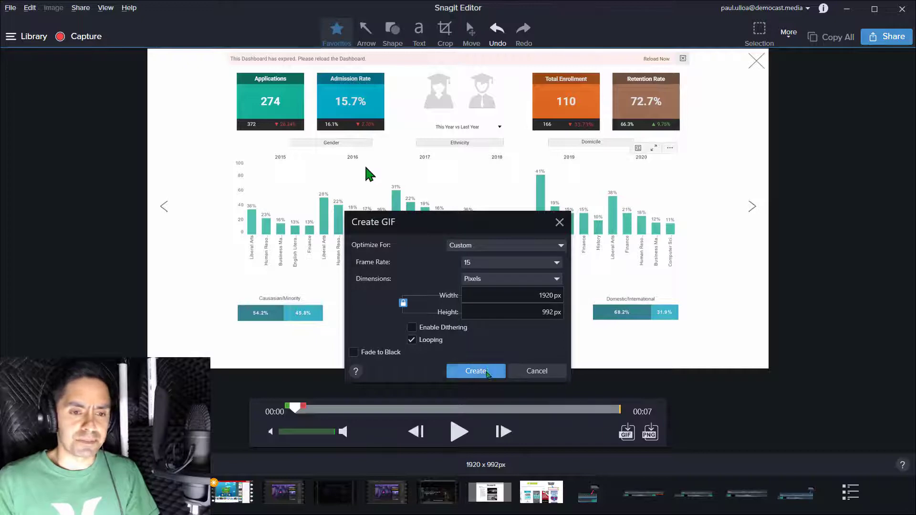
# Step: Create the 15 fps dashboard GIF, then play and pause it to check the animation
pyautogui.click(486, 373)
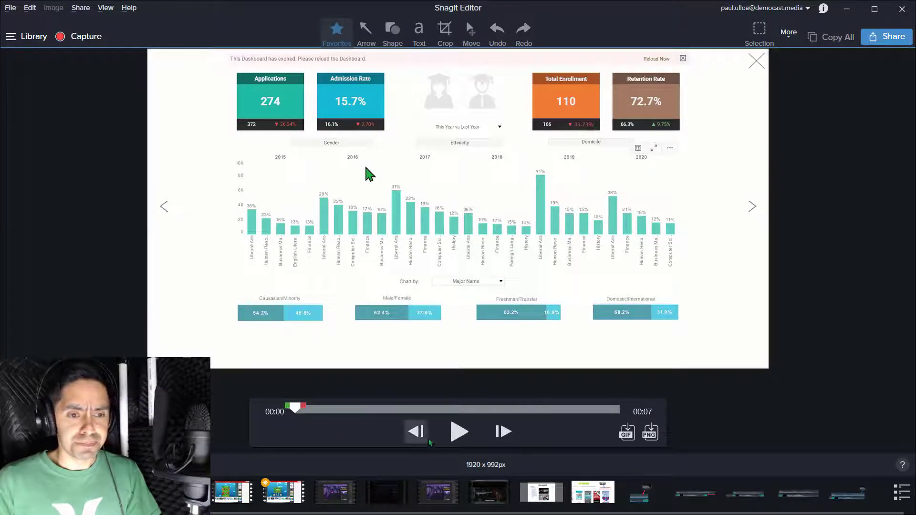
pyautogui.click(454, 429)
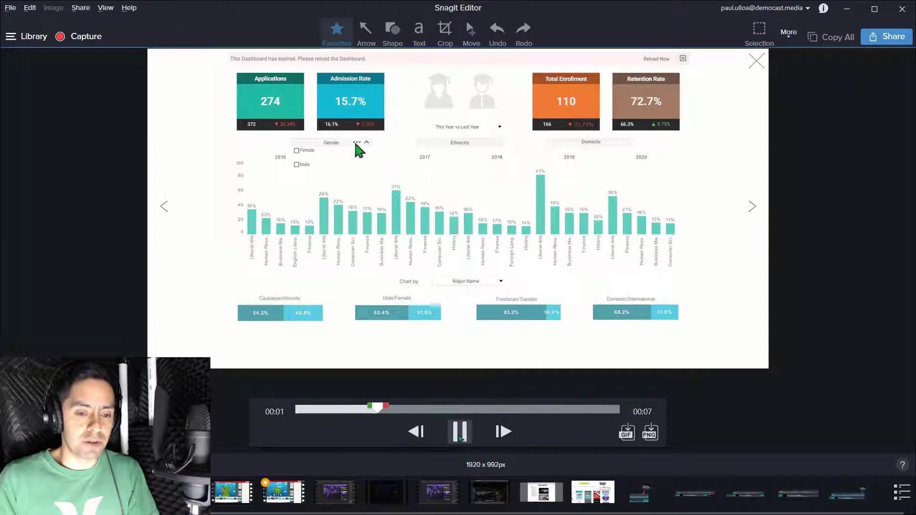
pyautogui.click(459, 432)
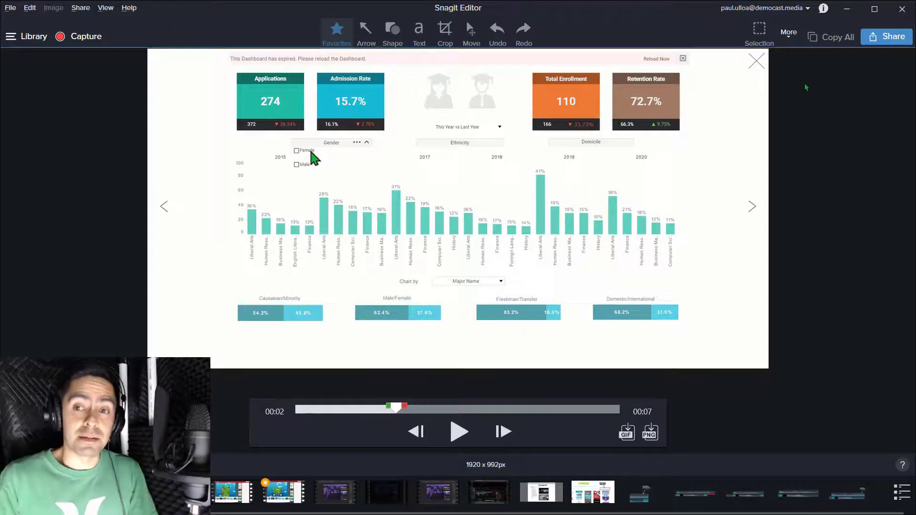
pyautogui.click(887, 42)
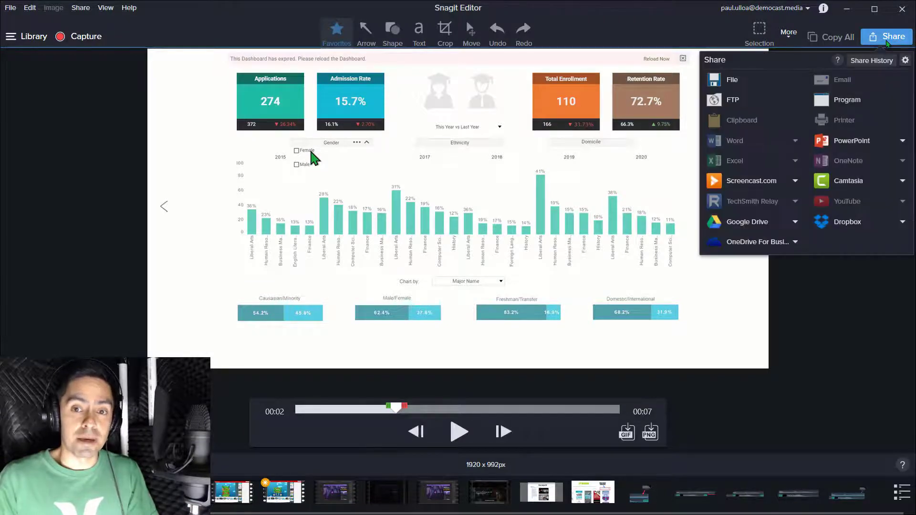
pyautogui.click(903, 141)
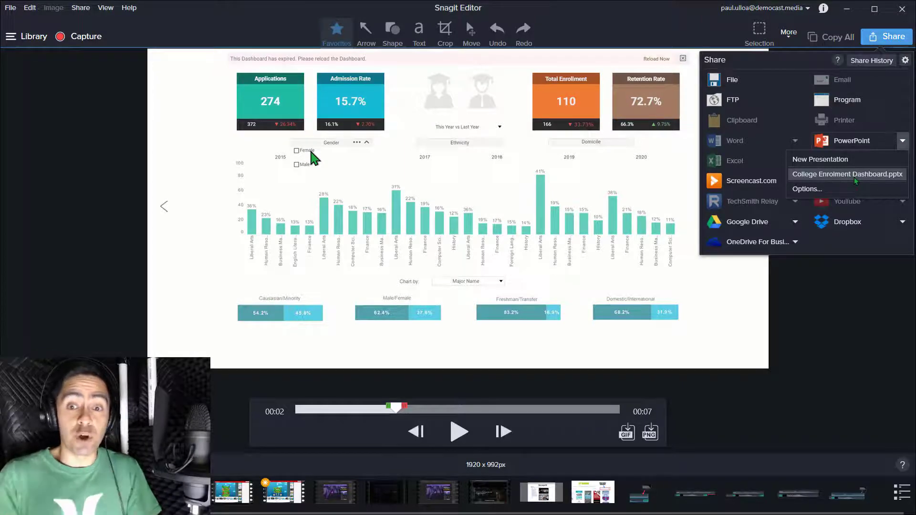
pyautogui.click(790, 62)
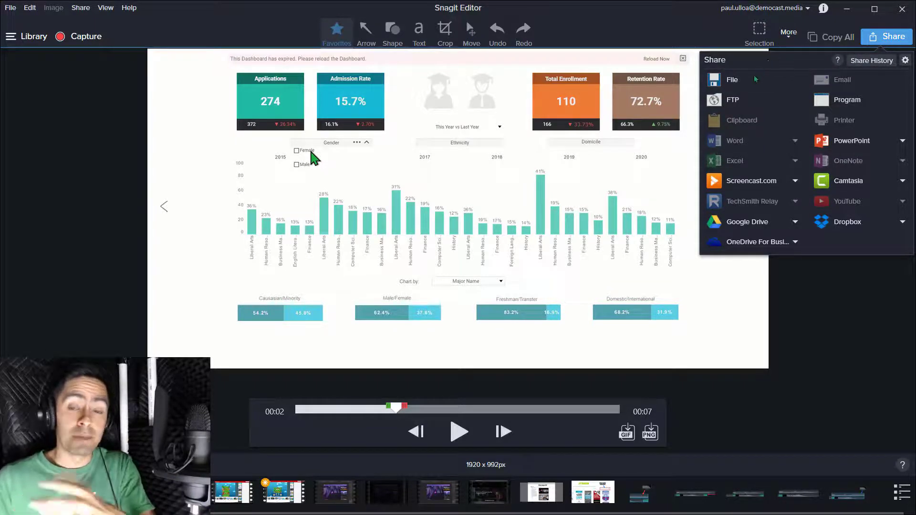
# Step: Export the recording as a GIF named OnlineDashboard in the Graphic Design folder
pyautogui.click(709, 109)
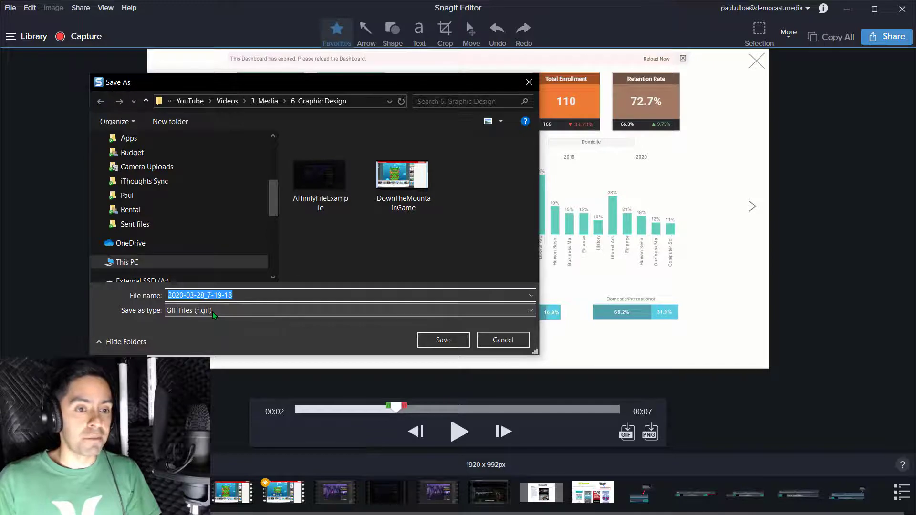
pyautogui.moveTo(439, 84); pyautogui.dragTo(670, 75)
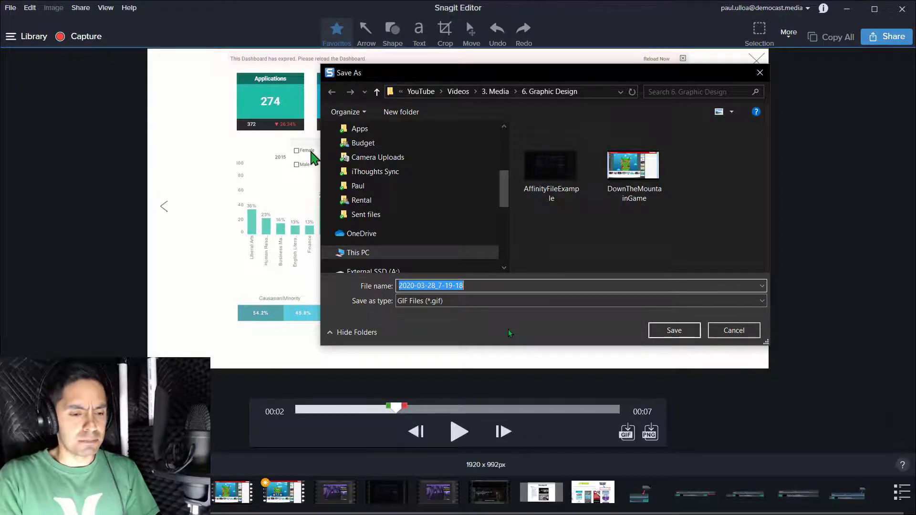
pyautogui.write('Online')
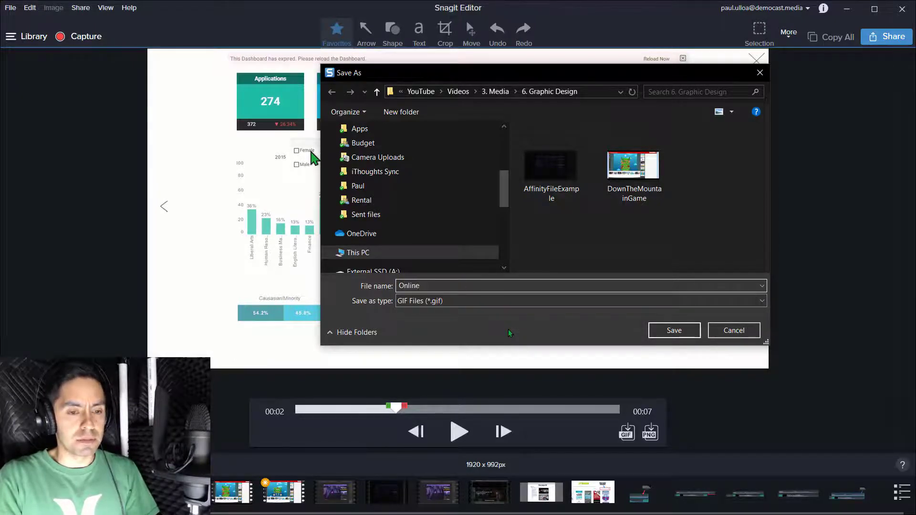
pyautogui.write('Dashb')
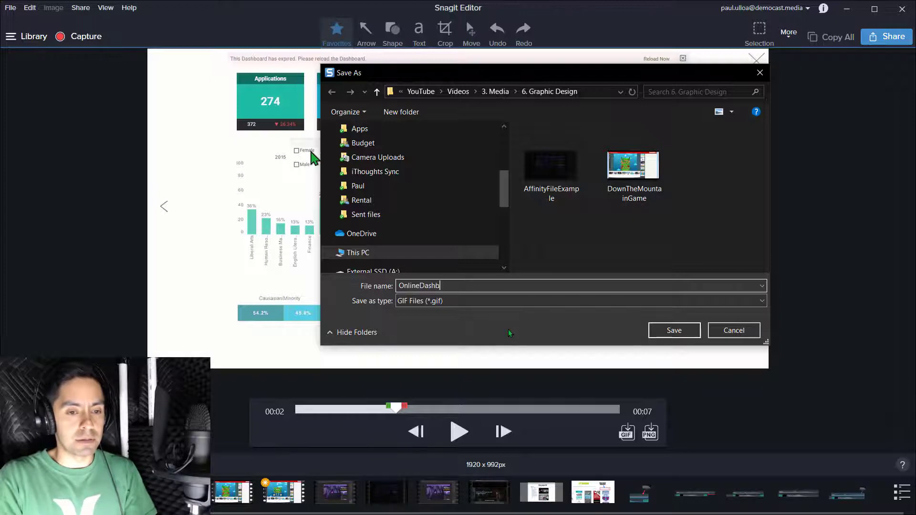
pyautogui.write('oard')
pyautogui.click(677, 330)
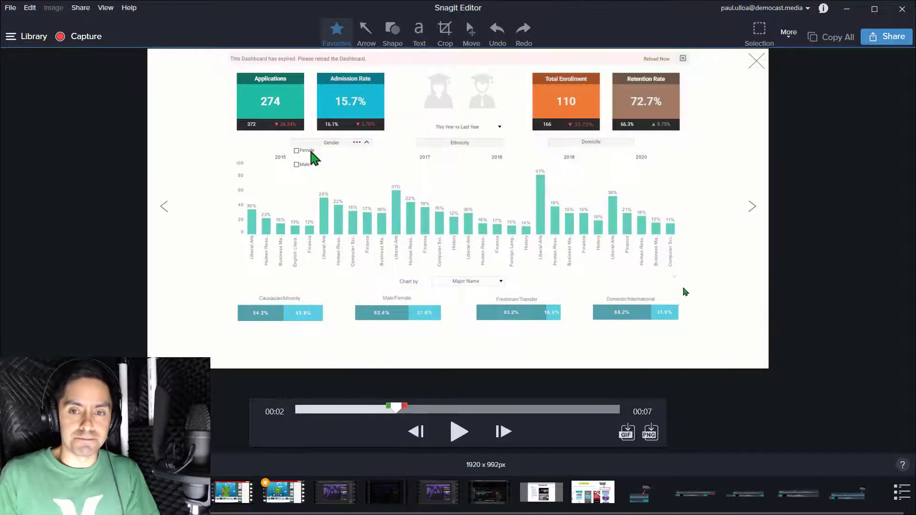
# Step: Bring up the College Enrolment Dashboard deck in PowerPoint and select the Down the Mountain slide
pyautogui.click(847, 8)
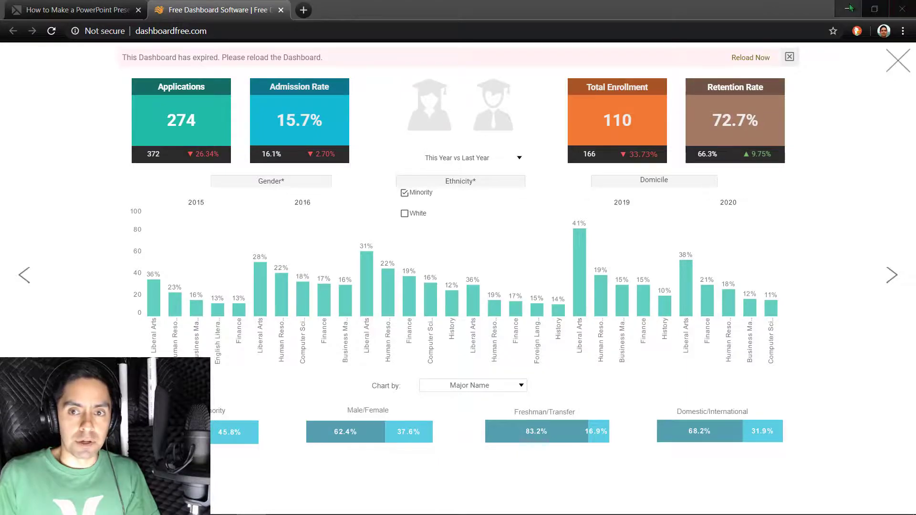
pyautogui.click(849, 8)
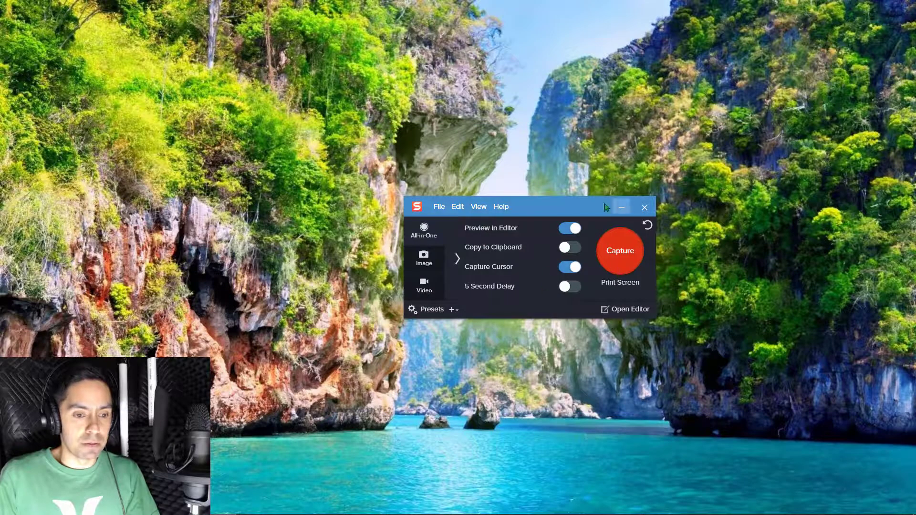
pyautogui.click(621, 207)
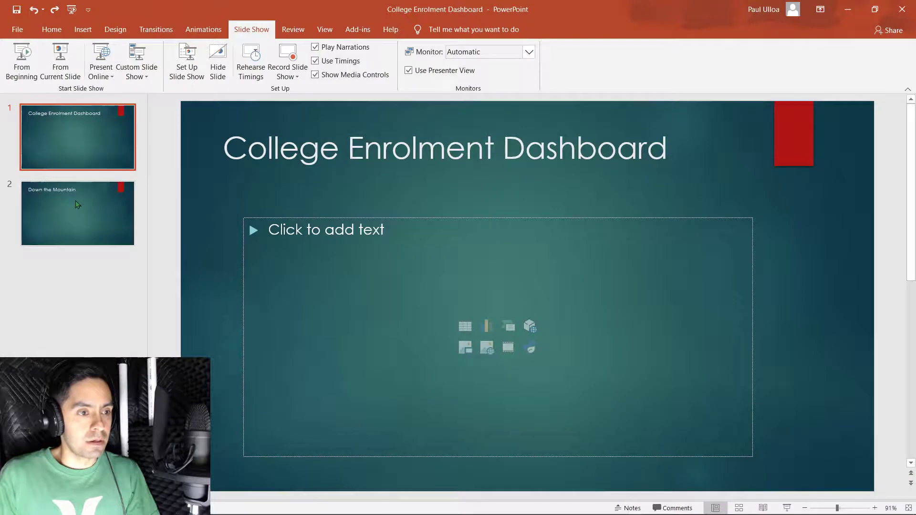
pyautogui.click(75, 203)
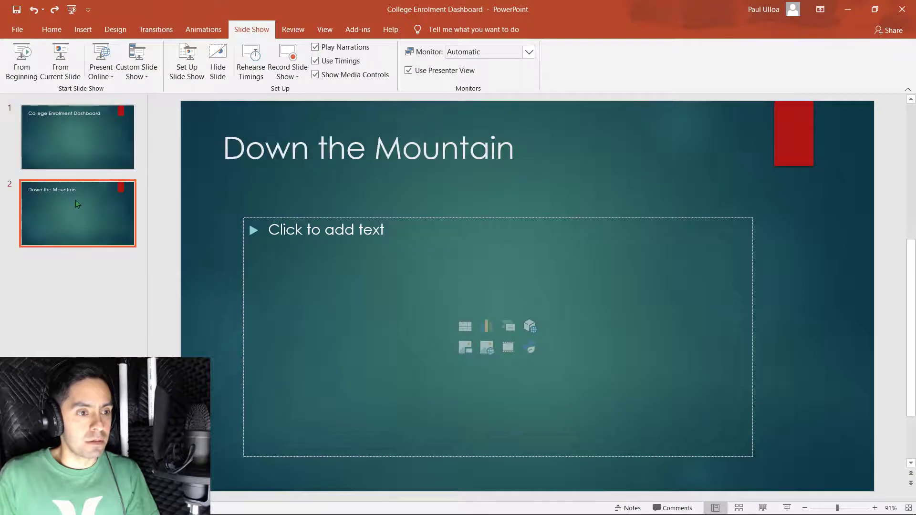
pyautogui.click(98, 145)
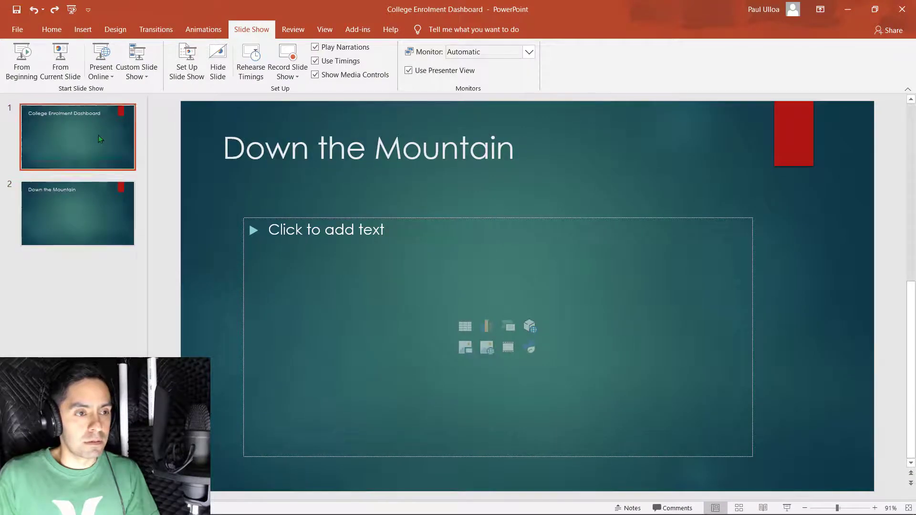
pyautogui.click(91, 214)
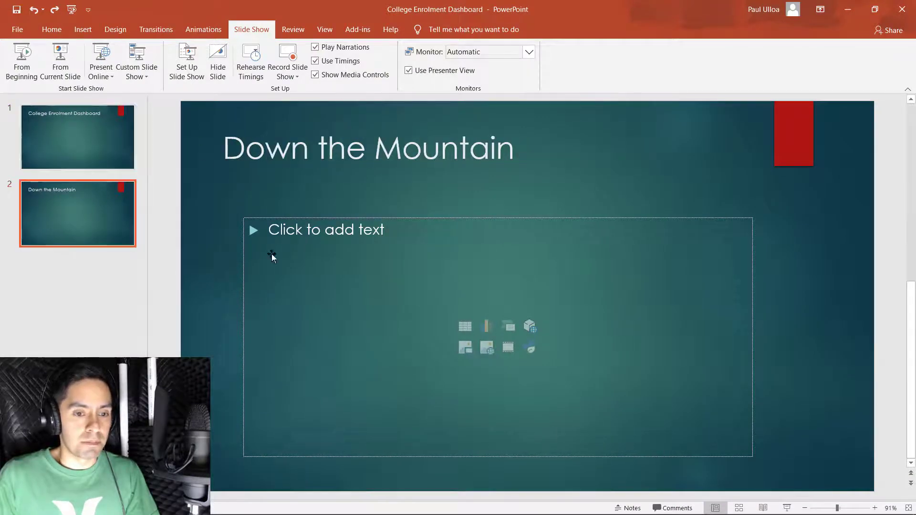
# Step: Insert DownTheMountainGame.gif into the slide's placeholder and enlarge it slightly
pyautogui.click(466, 348)
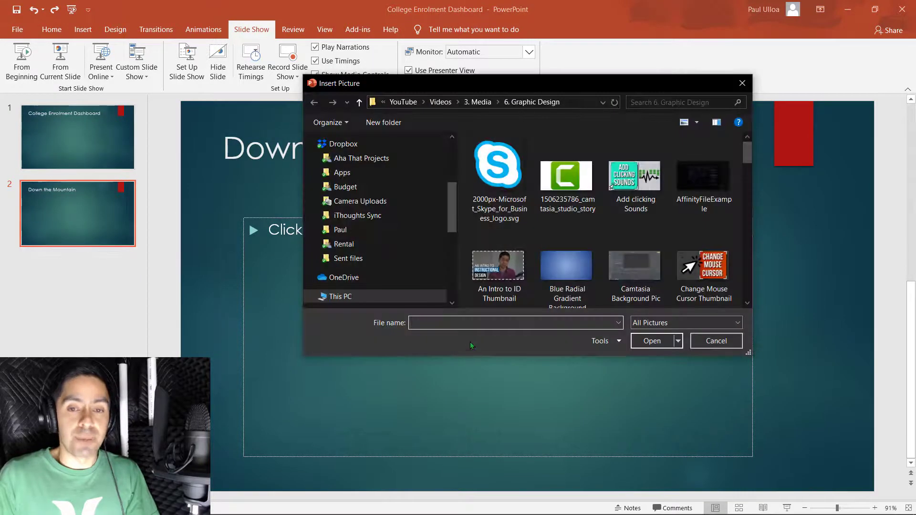
pyautogui.click(742, 83)
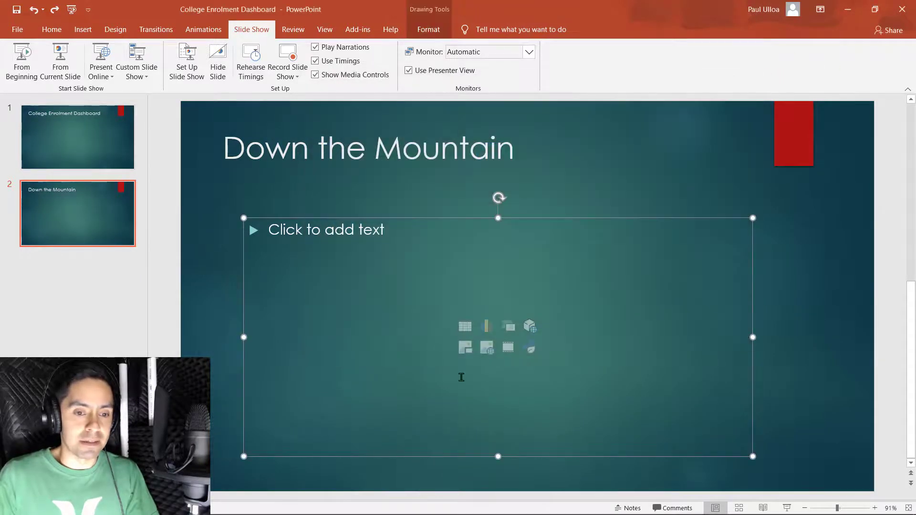
pyautogui.click(466, 348)
pyautogui.moveTo(748, 158); pyautogui.dragTo(749, 198)
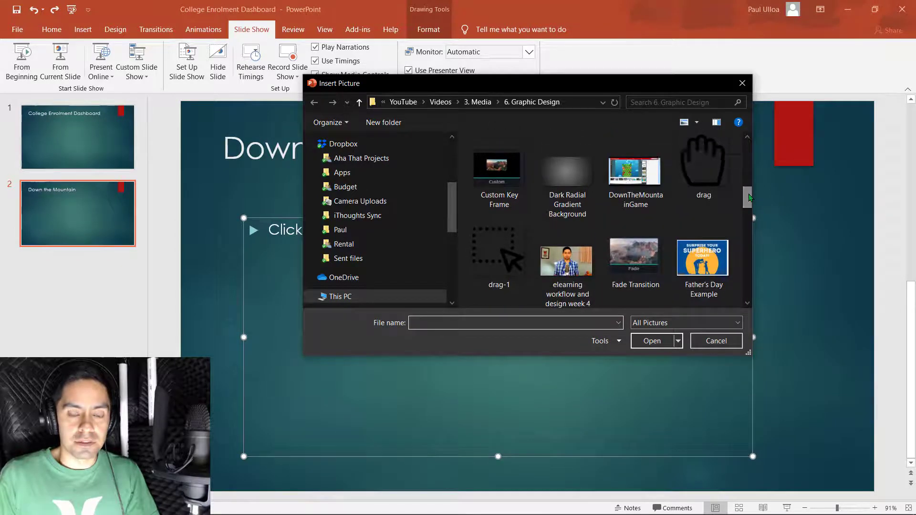
pyautogui.click(638, 172)
pyautogui.click(662, 340)
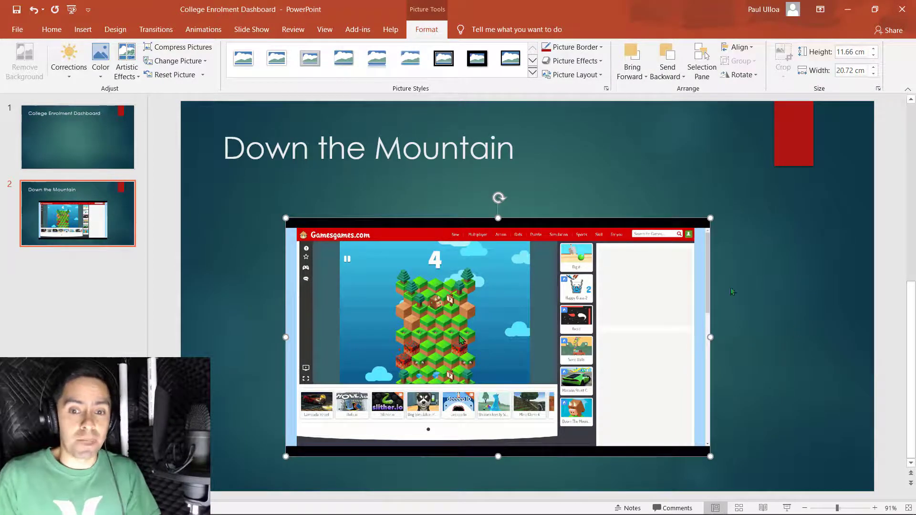
pyautogui.moveTo(710, 218); pyautogui.dragTo(761, 189)
pyautogui.click(833, 280)
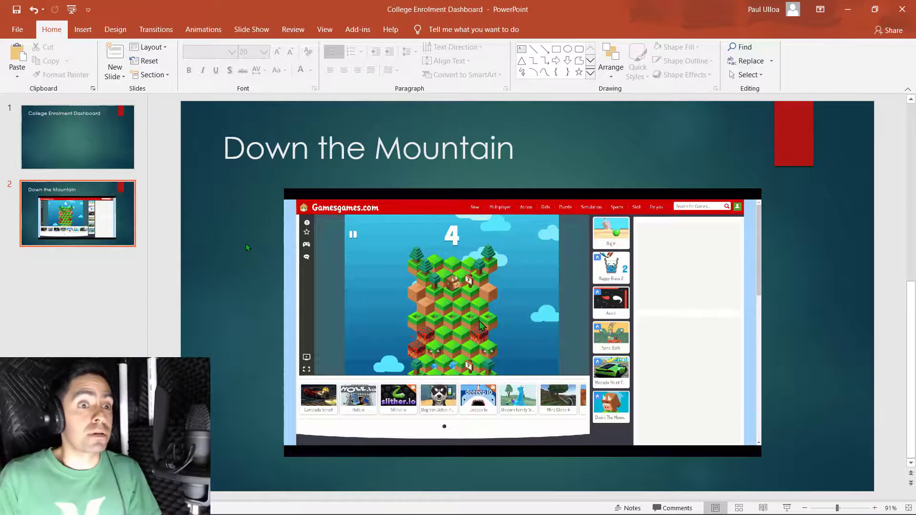
# Step: Run the Down the Mountain slide as a slide show to confirm the GIF animates, then end it
pyautogui.click(266, 31)
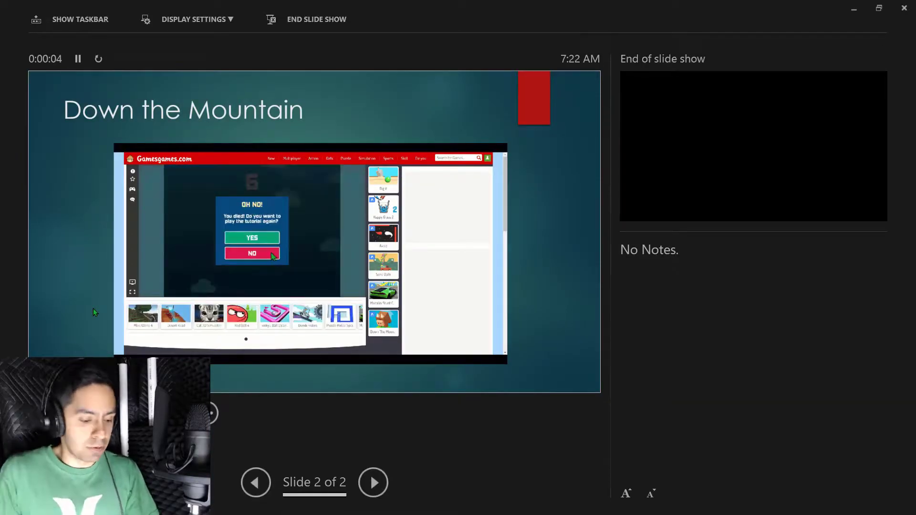
pyautogui.press('Escape')
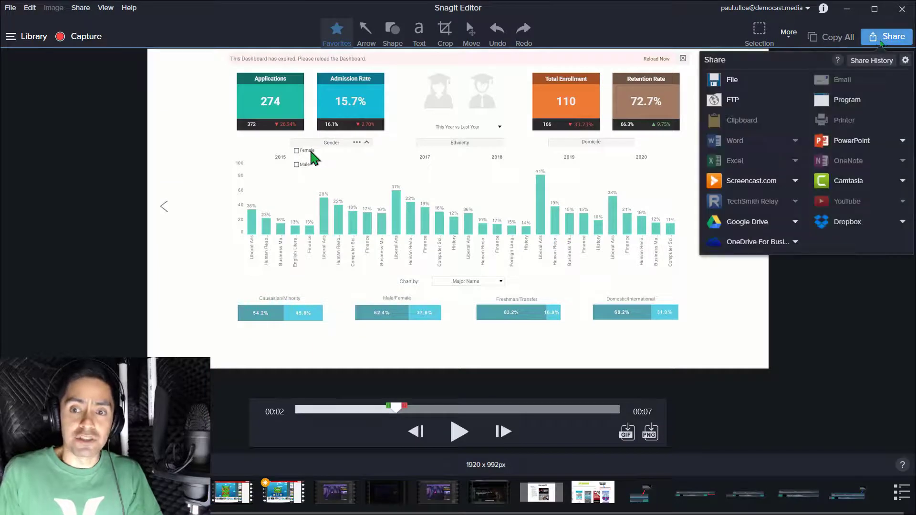
# Step: Share the dashboard capture to College Enrolment Dashboard.pptx and open the updated deck in PowerPoint
pyautogui.click(903, 142)
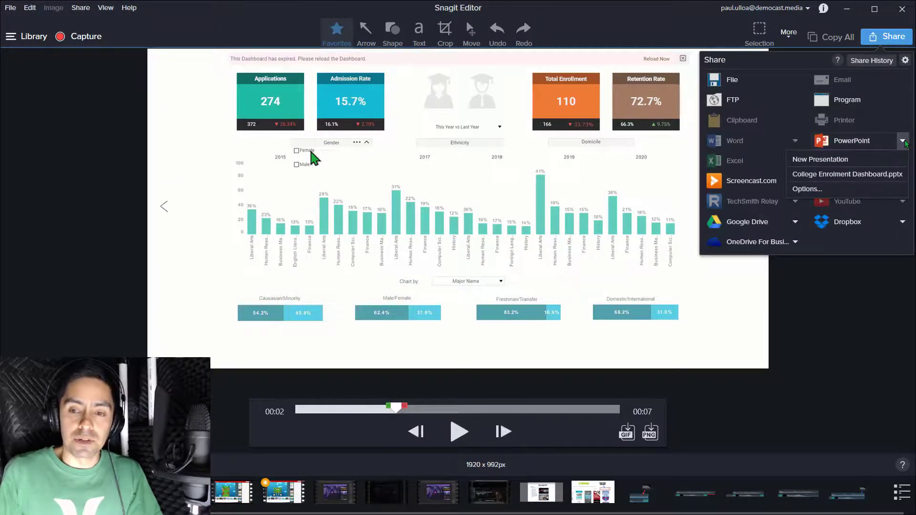
pyautogui.click(830, 175)
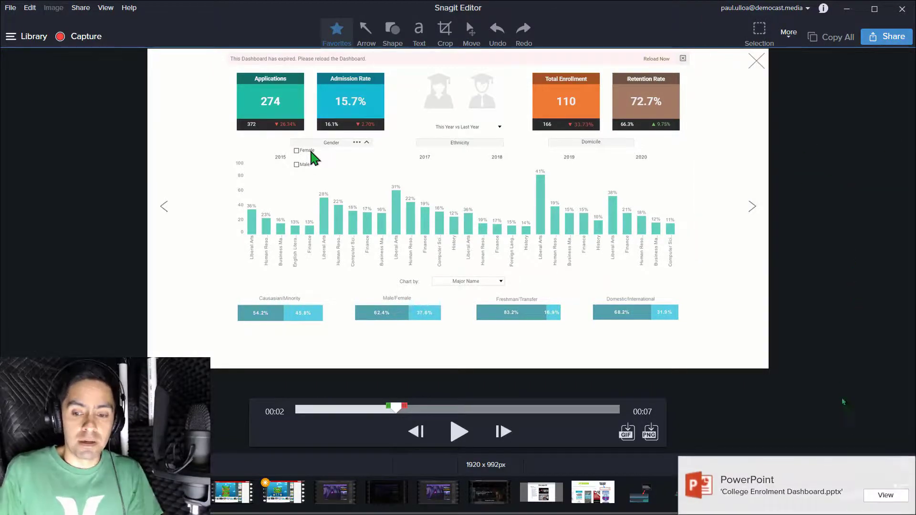
pyautogui.click(886, 495)
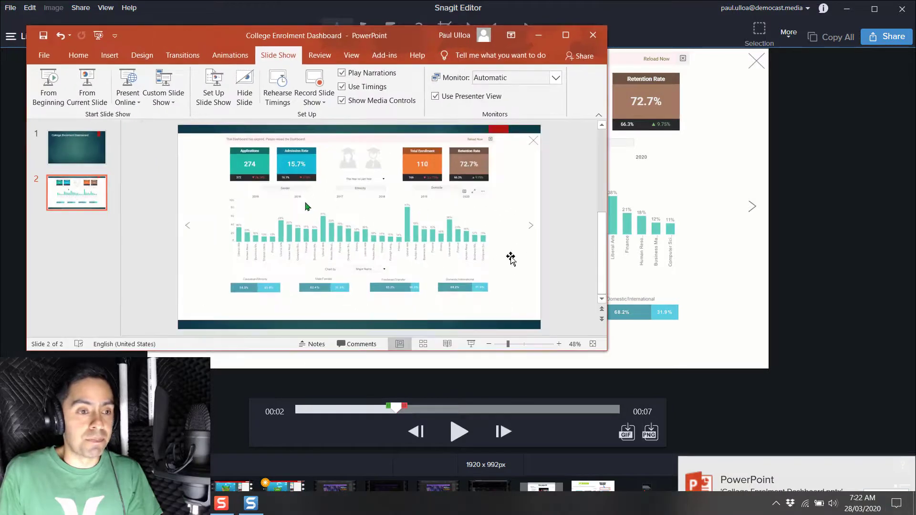
# Step: Maximize PowerPoint, then shrink and reposition the dashboard picture on slide 2
pyautogui.click(563, 35)
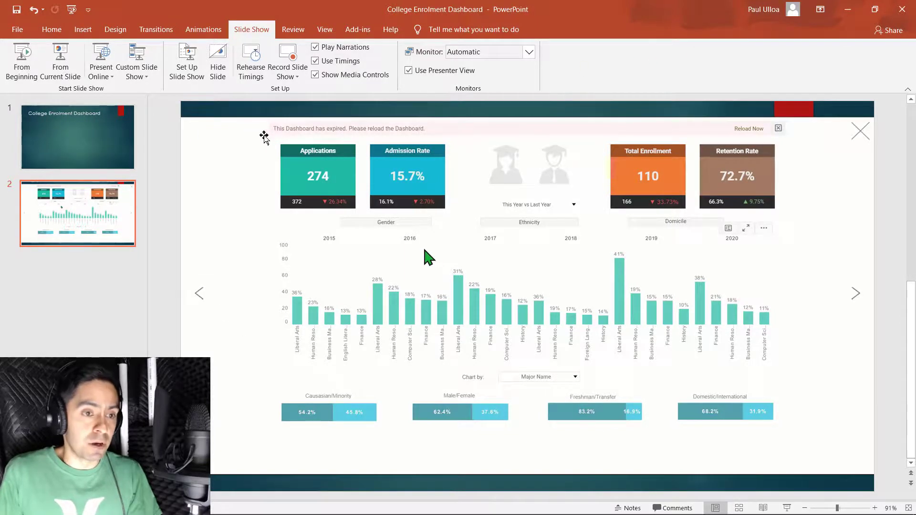
pyautogui.moveTo(261, 137); pyautogui.dragTo(262, 138)
pyautogui.moveTo(181, 119); pyautogui.dragTo(448, 255)
pyautogui.moveTo(771, 336); pyautogui.dragTo(733, 243)
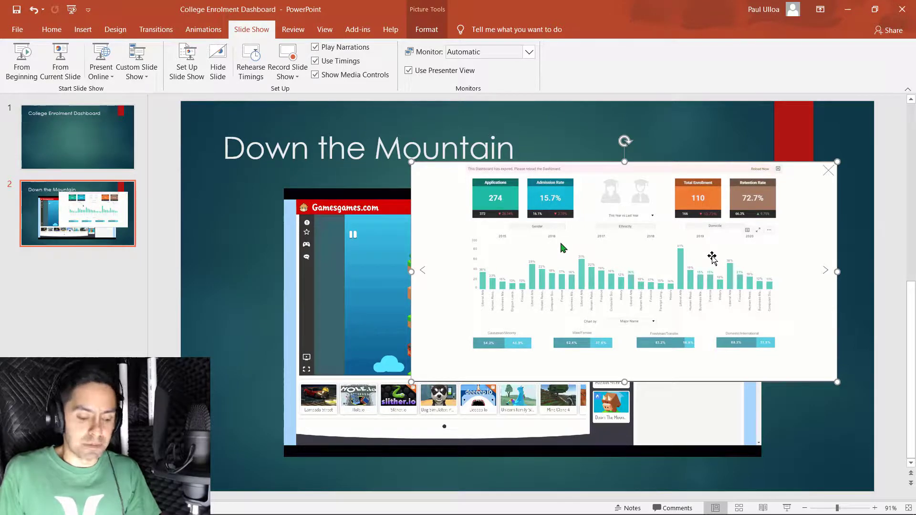
# Step: Remove the dashboard picture from slide 2 and paste it into slide 1's content placeholder
pyautogui.press('Delete')
pyautogui.click(90, 141)
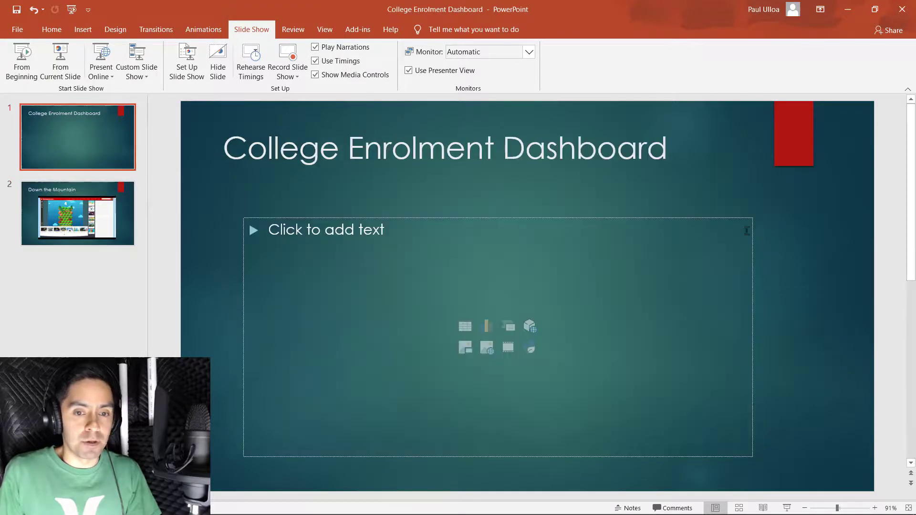
pyautogui.click(714, 217)
pyautogui.hotkey('ctrl', 'v')
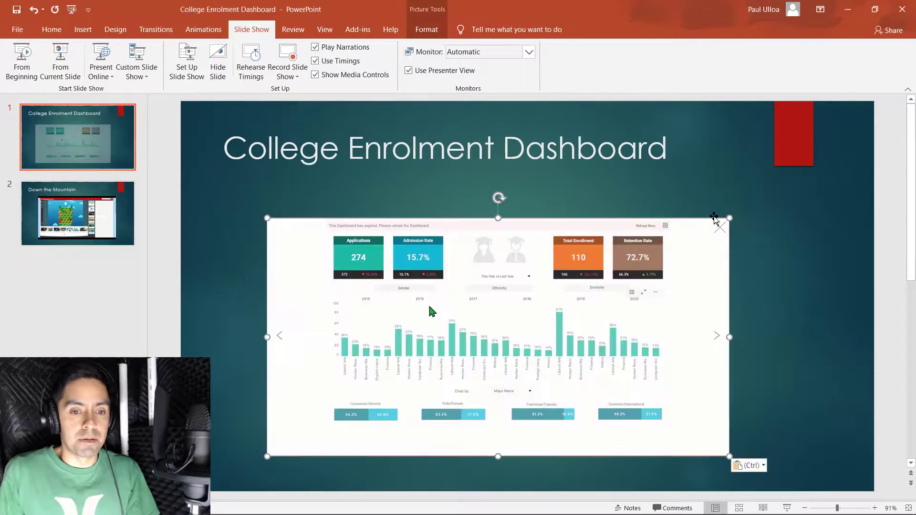
pyautogui.click(792, 219)
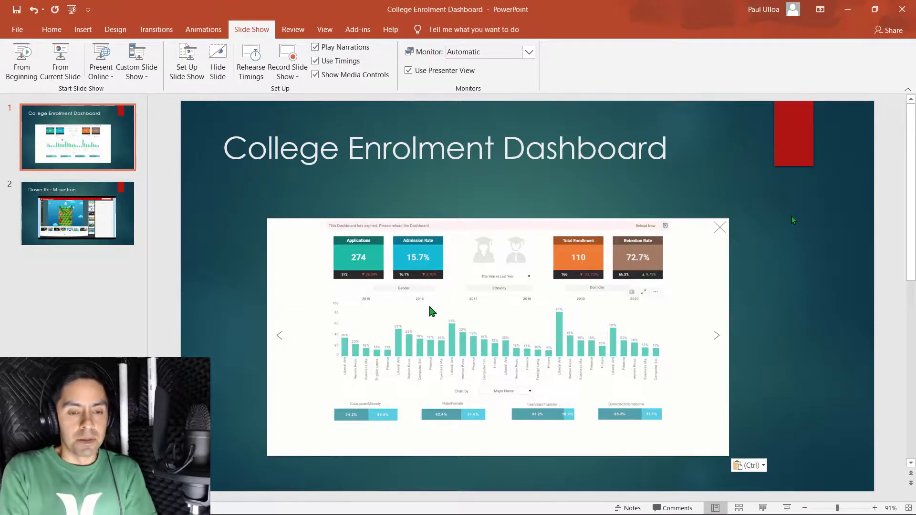